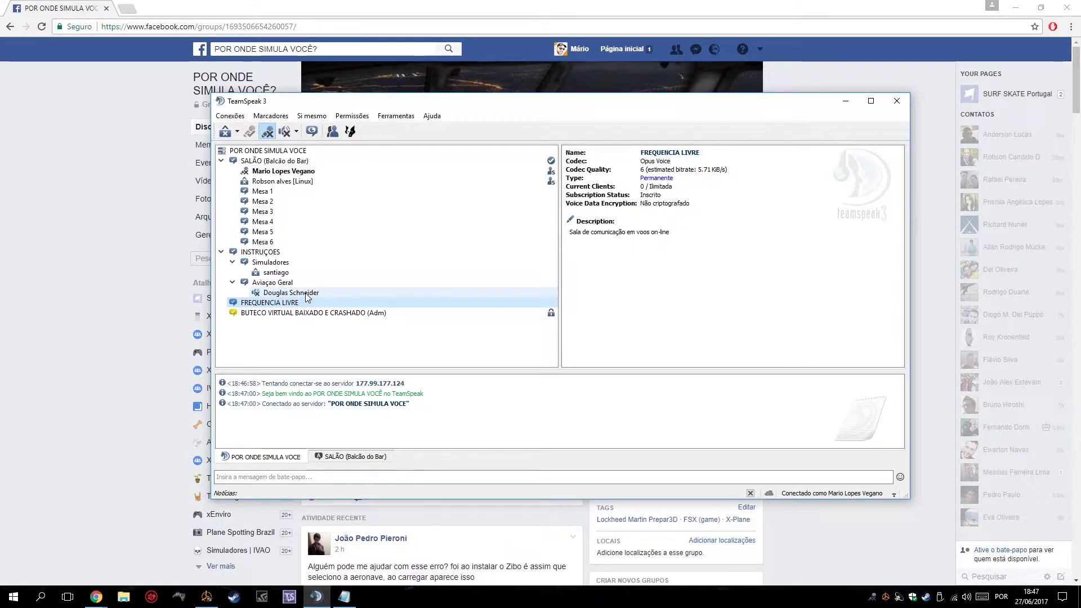
# Step: Reveal TeamSpeak, view the SALÃO (Balcão do Bar) channel rules, then restore the Facebook group page
pyautogui.click(1015, 8)
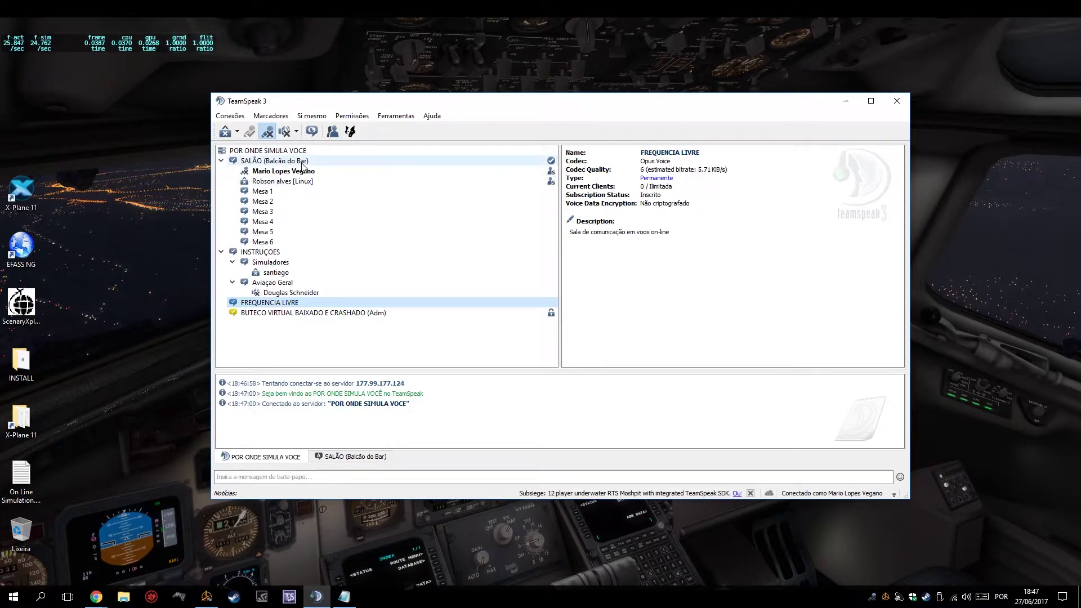
pyautogui.click(535, 161)
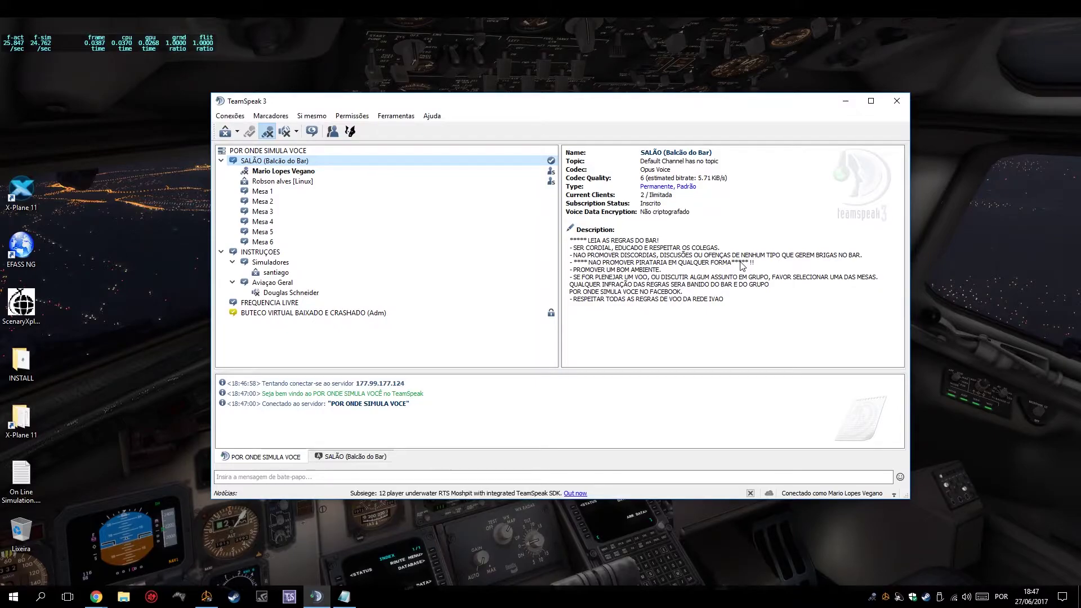
pyautogui.press('super+Tab')
pyautogui.click(598, 88)
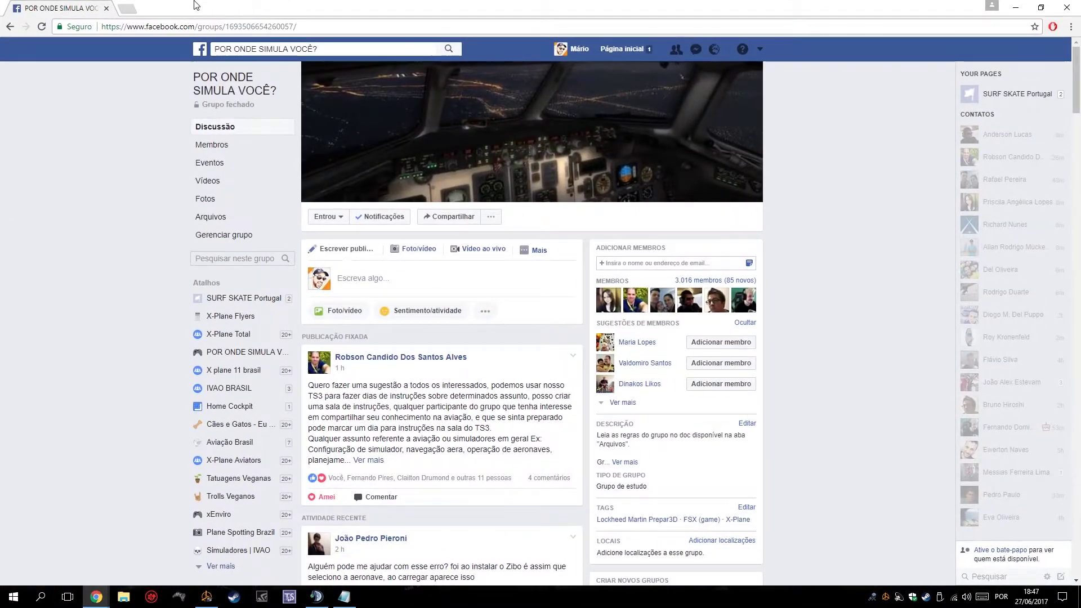
# Step: In a new tab, search 'download ts3' and open the official TeamSpeak downloads page
pyautogui.click(129, 8)
pyautogui.write('downmload')
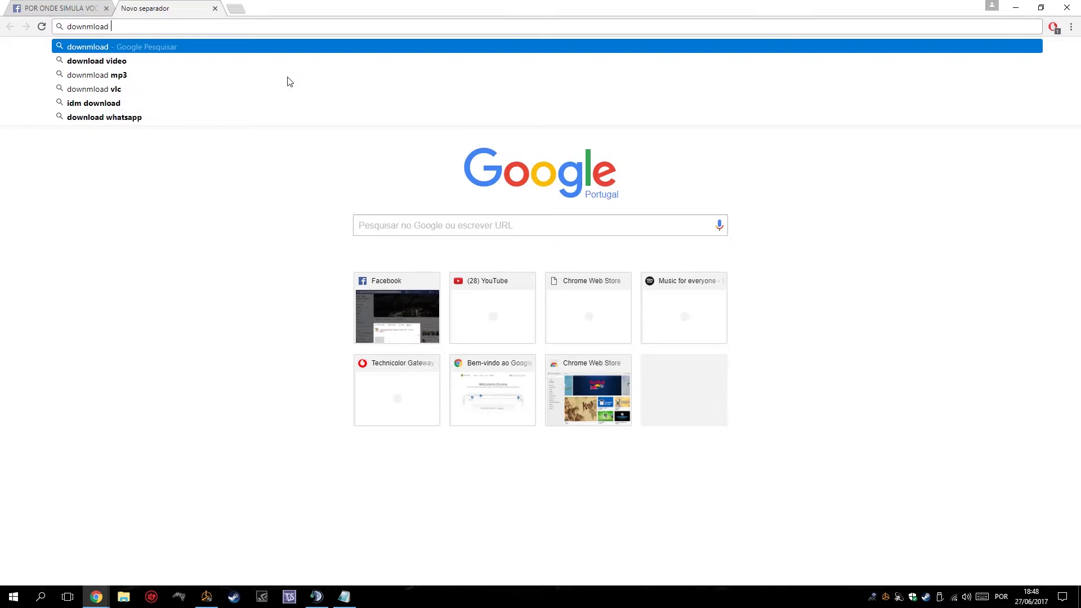
pyautogui.write(' ts3')
pyautogui.press('Return')
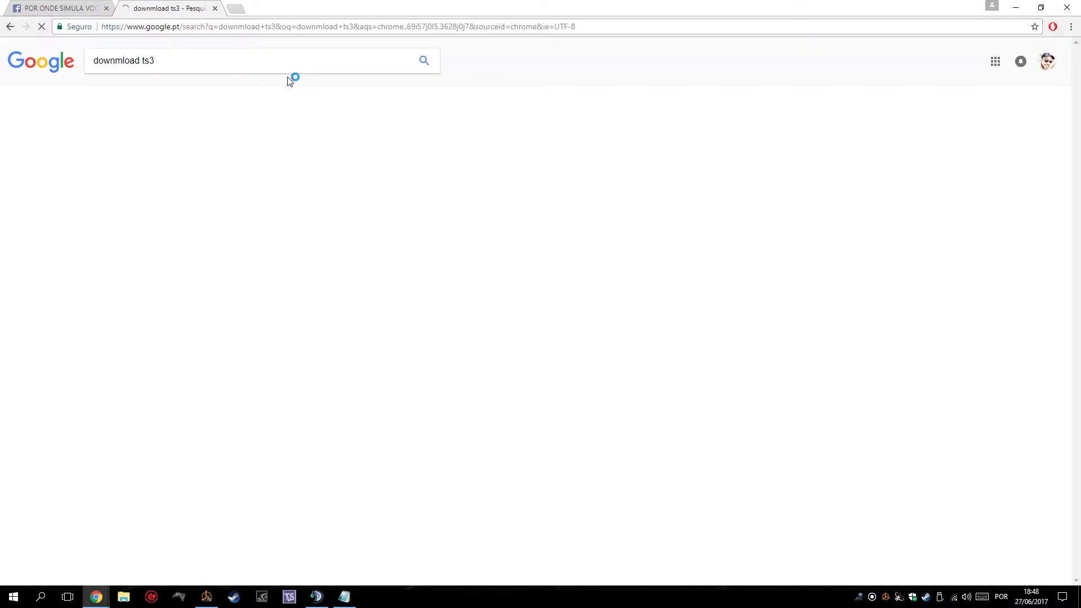
pyautogui.click(163, 181)
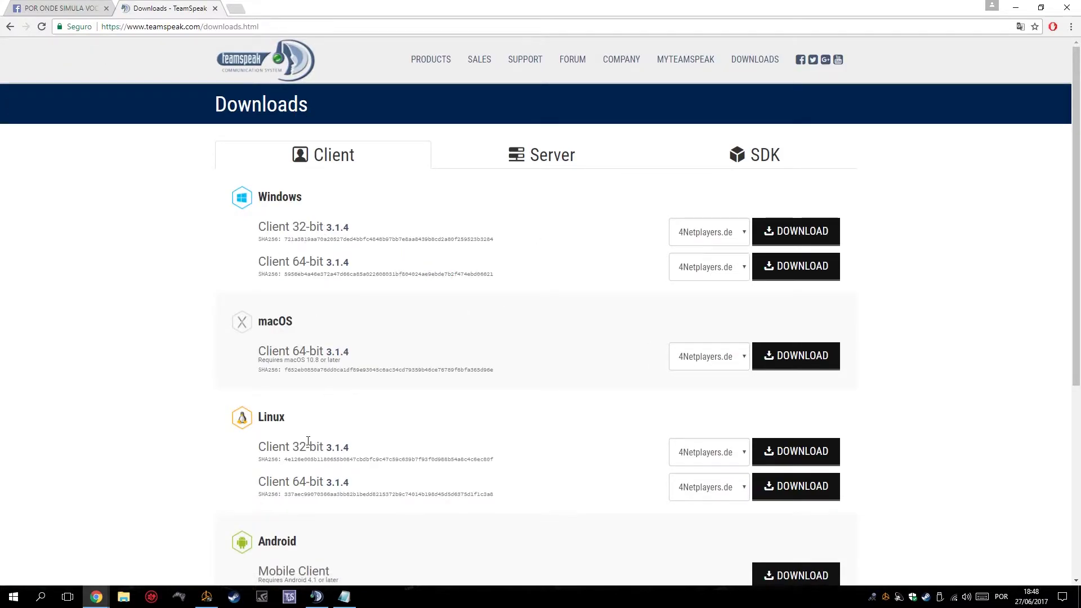
pyautogui.scroll(-1, 467, 417)
pyautogui.scroll(1, 557, 374)
# Step: Start the Windows 64-bit client download, then cancel it and dismiss the downloads bar
pyautogui.click(827, 275)
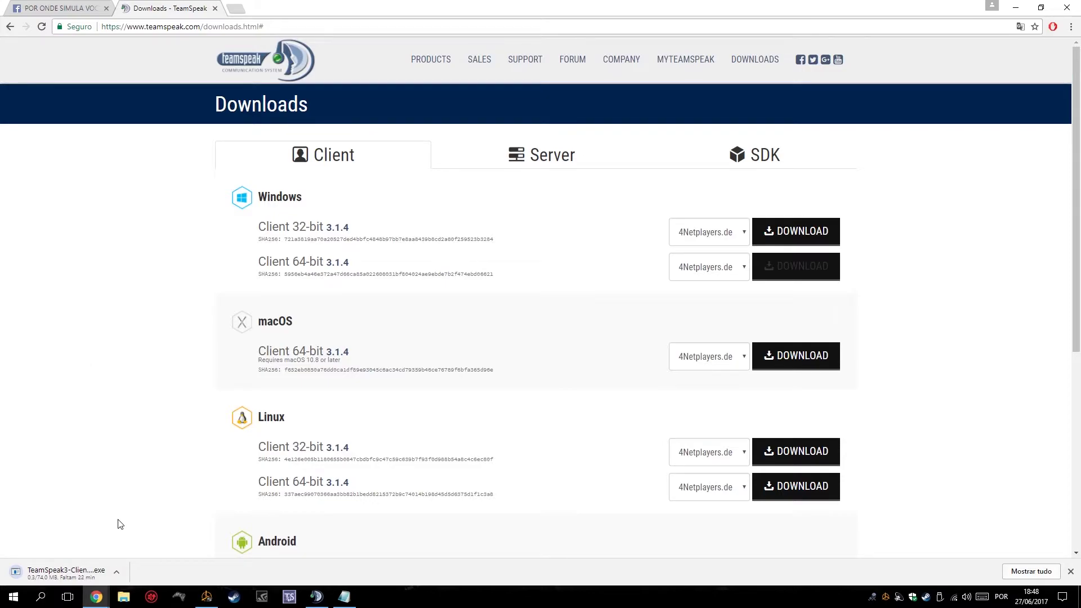
pyautogui.click(116, 572)
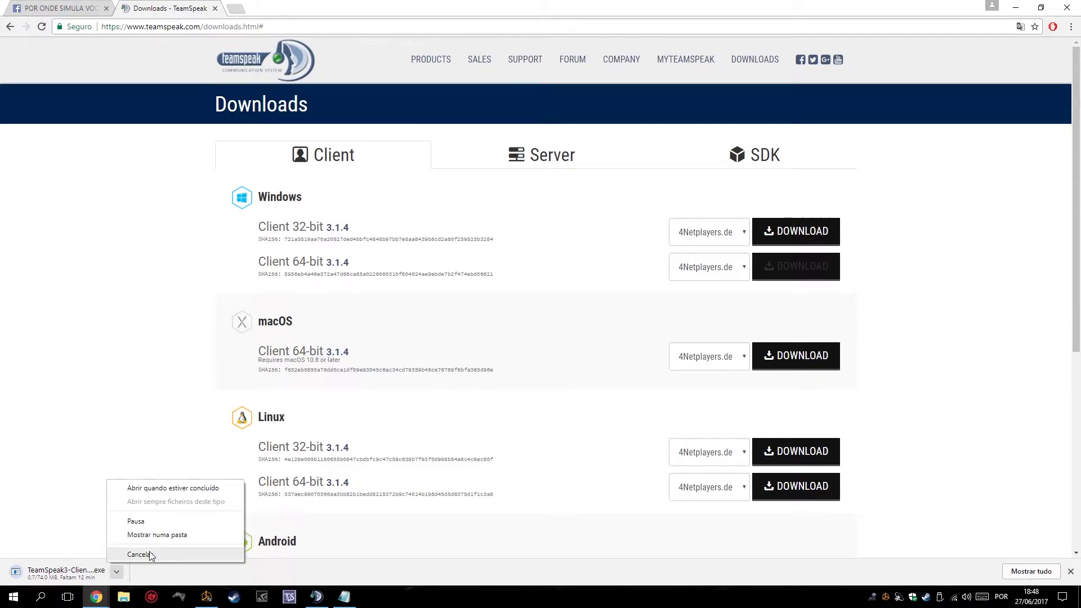
pyautogui.click(150, 554)
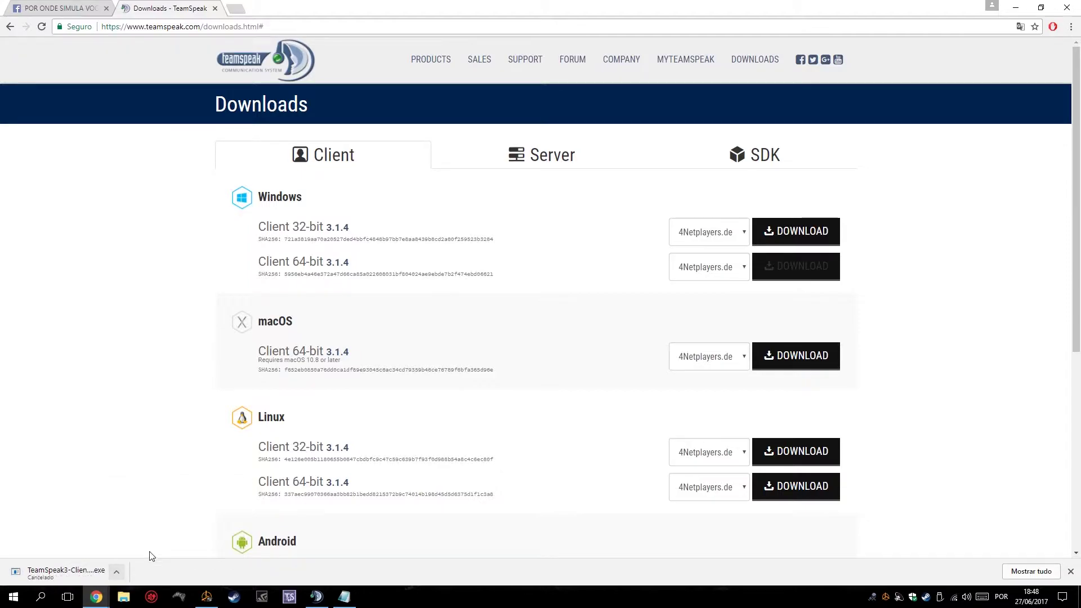
pyautogui.click(1070, 572)
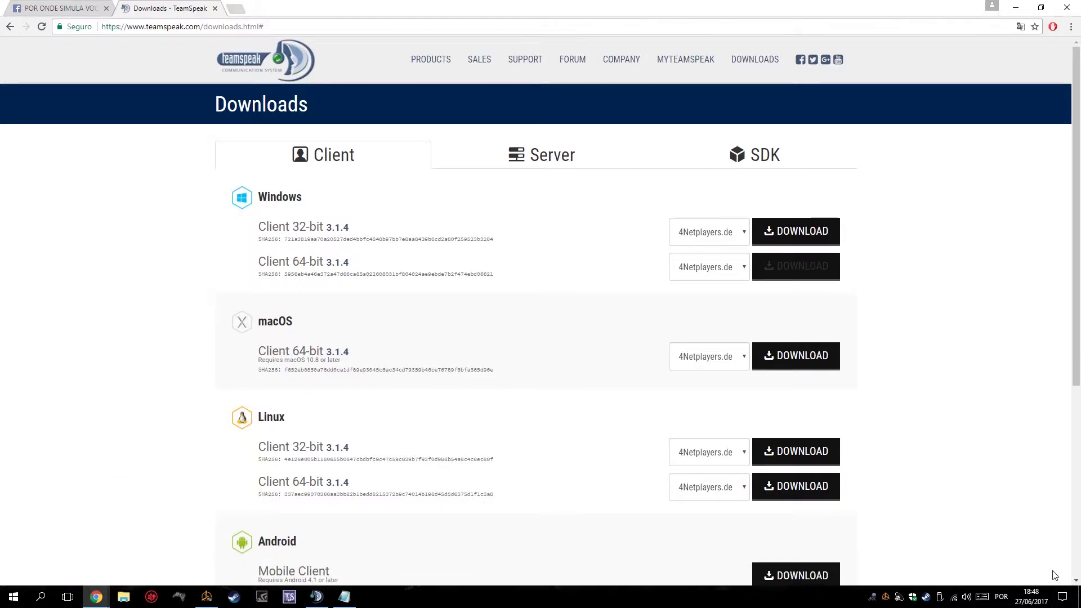
# Step: Close Chrome and disconnect TeamSpeak via Conexões > Desconectar do atual, after cancelling the Conectar dialog
pyautogui.click(1065, 6)
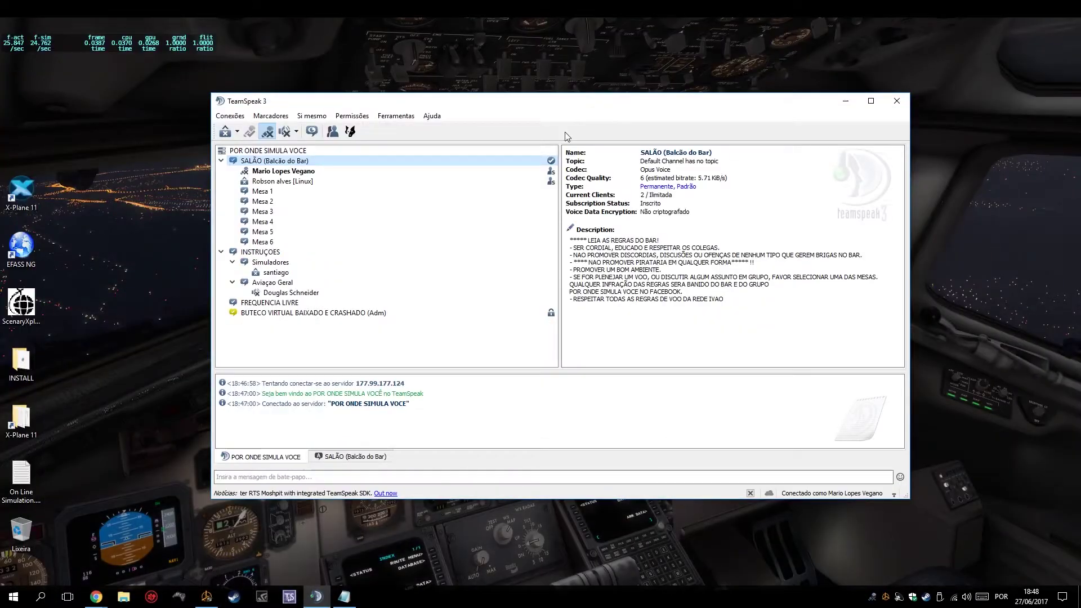
pyautogui.click(230, 116)
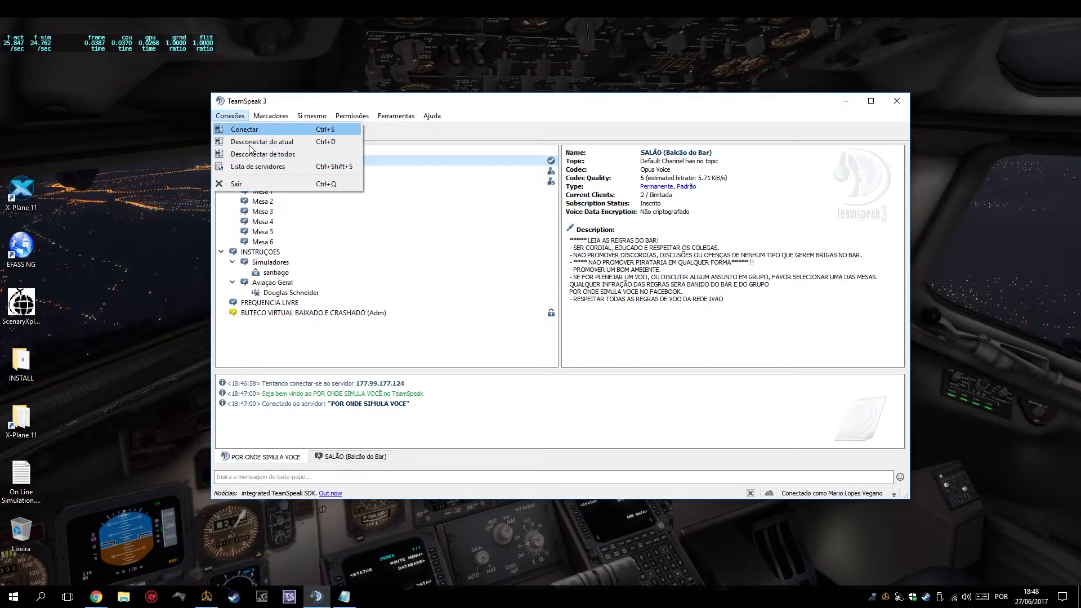
pyautogui.click(267, 133)
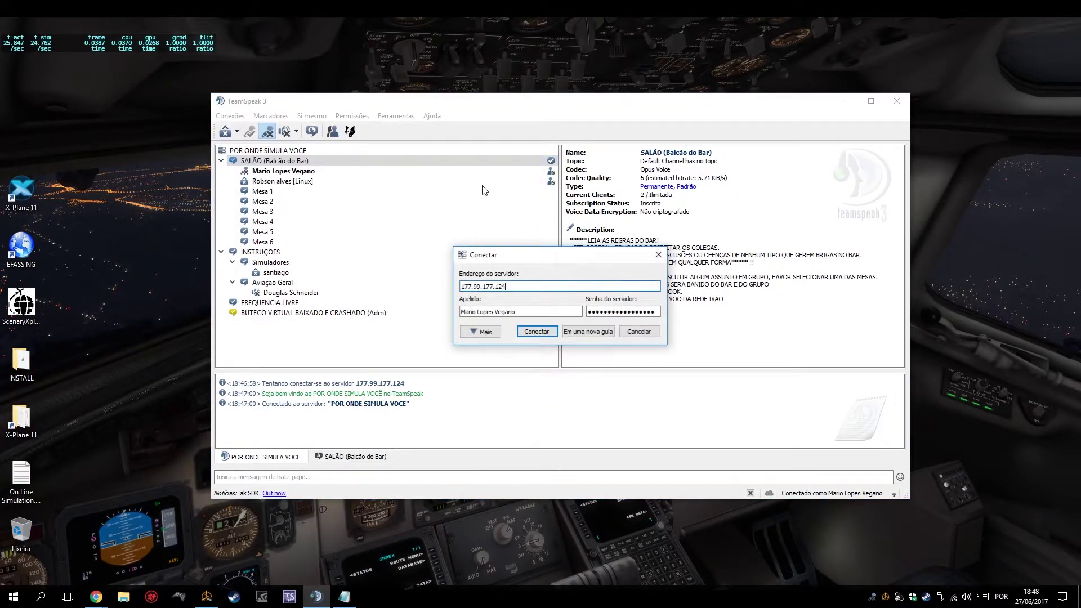
pyautogui.click(622, 333)
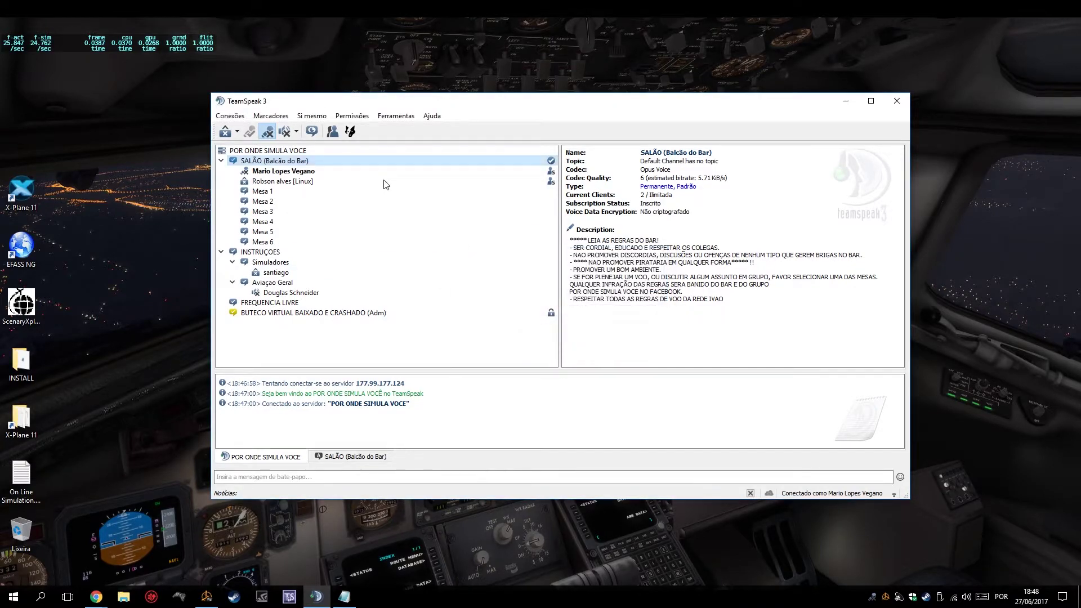
pyautogui.rightClick(257, 150)
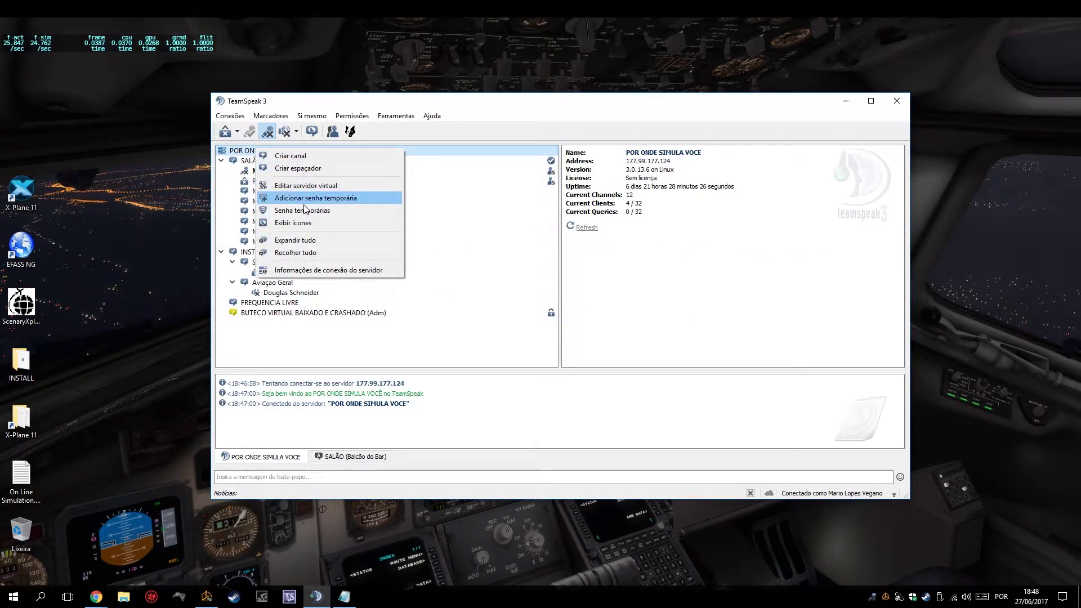
pyautogui.click(222, 117)
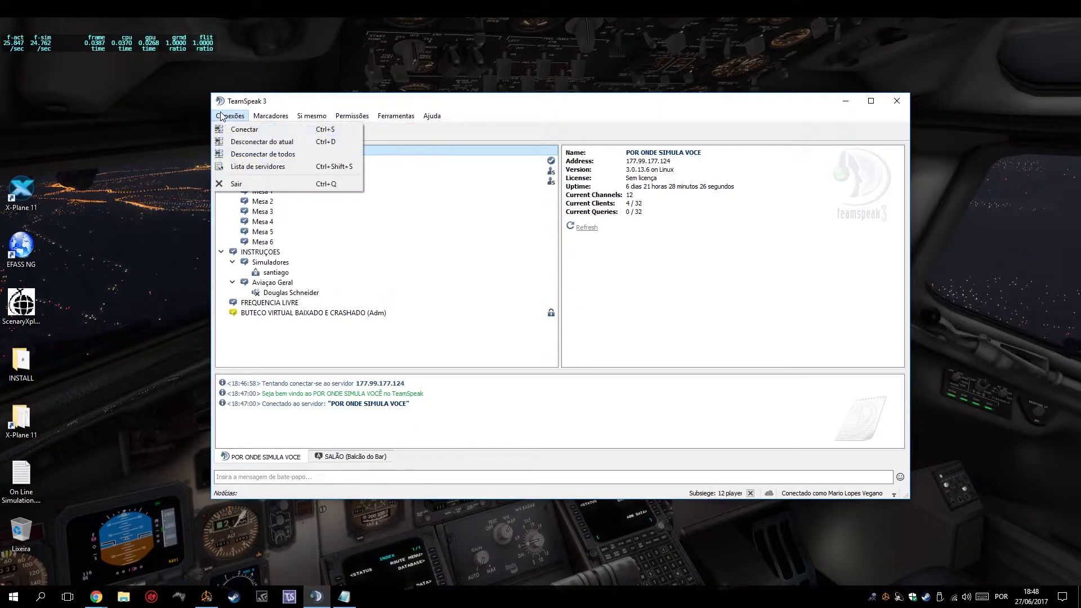
pyautogui.click(256, 144)
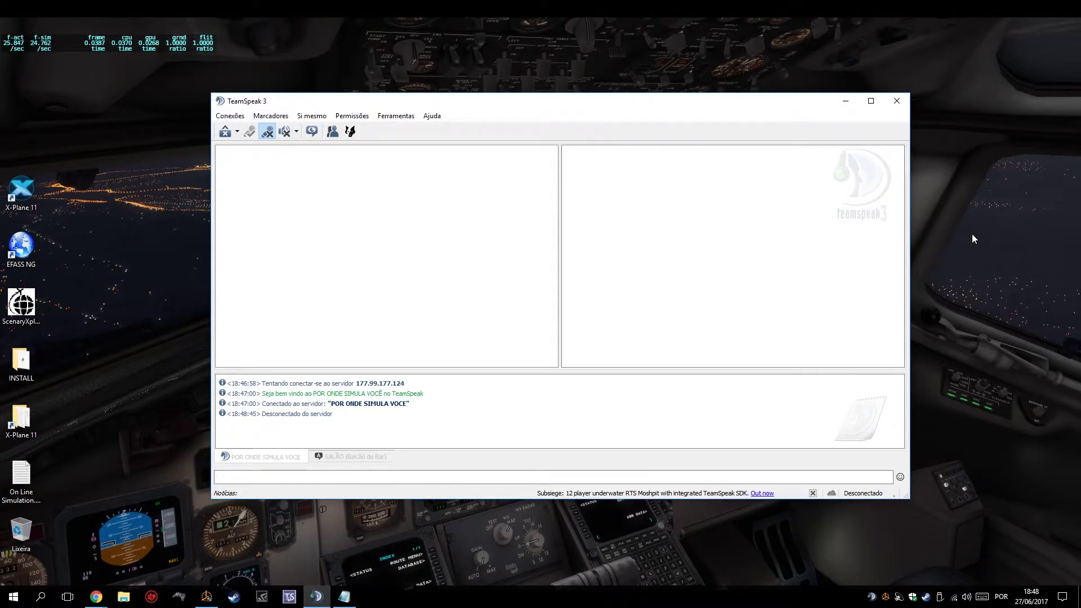
pyautogui.click(236, 117)
# Step: Open the Conectar dialog and compare the server address with the Notepad server details
pyautogui.moveTo(256, 125)
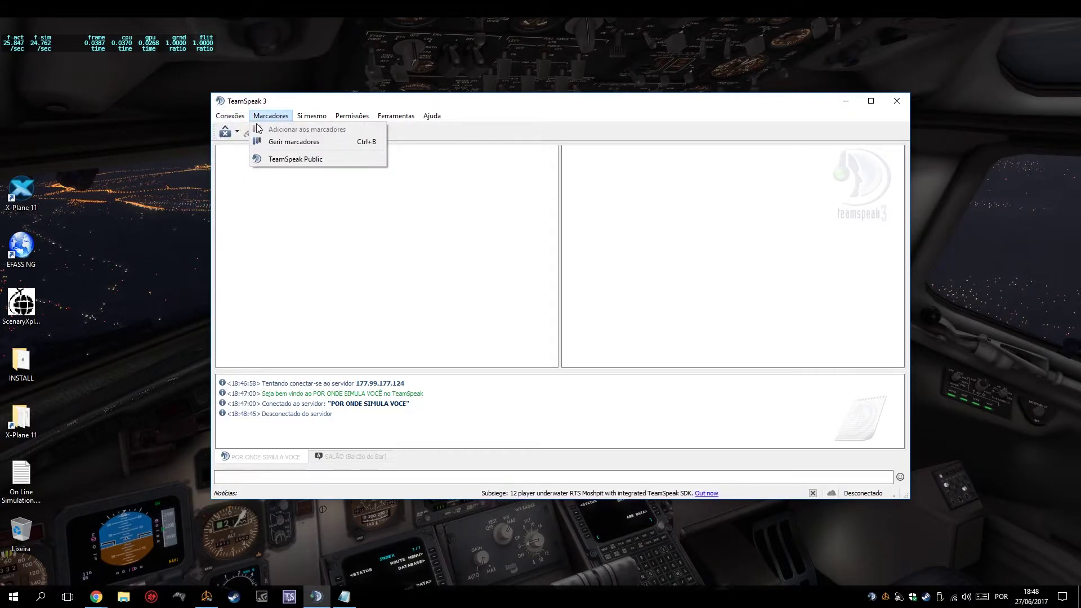
pyautogui.click(234, 129)
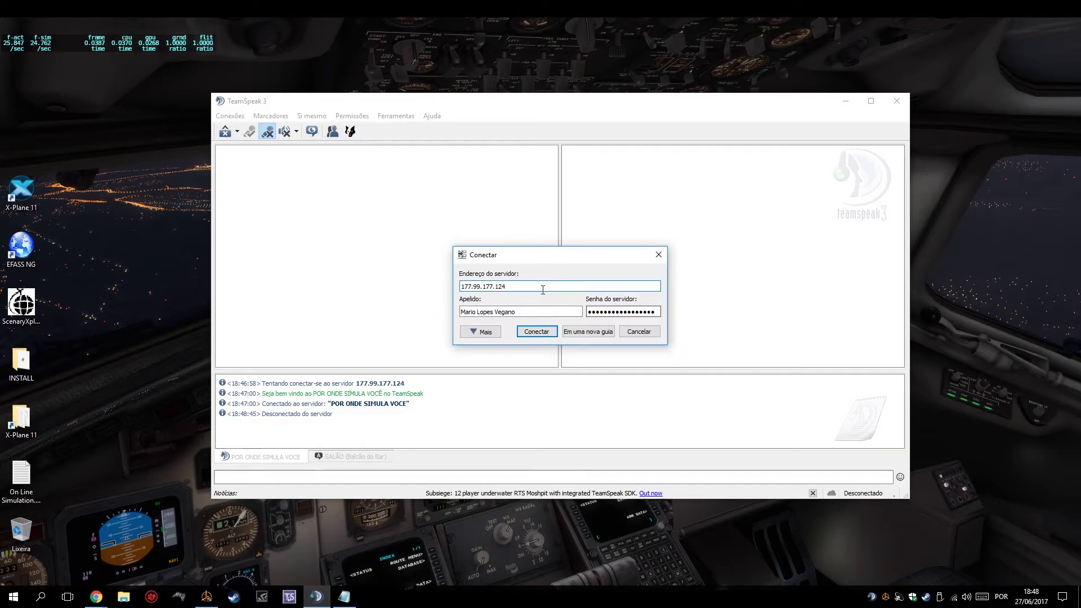
pyautogui.press('super+Tab')
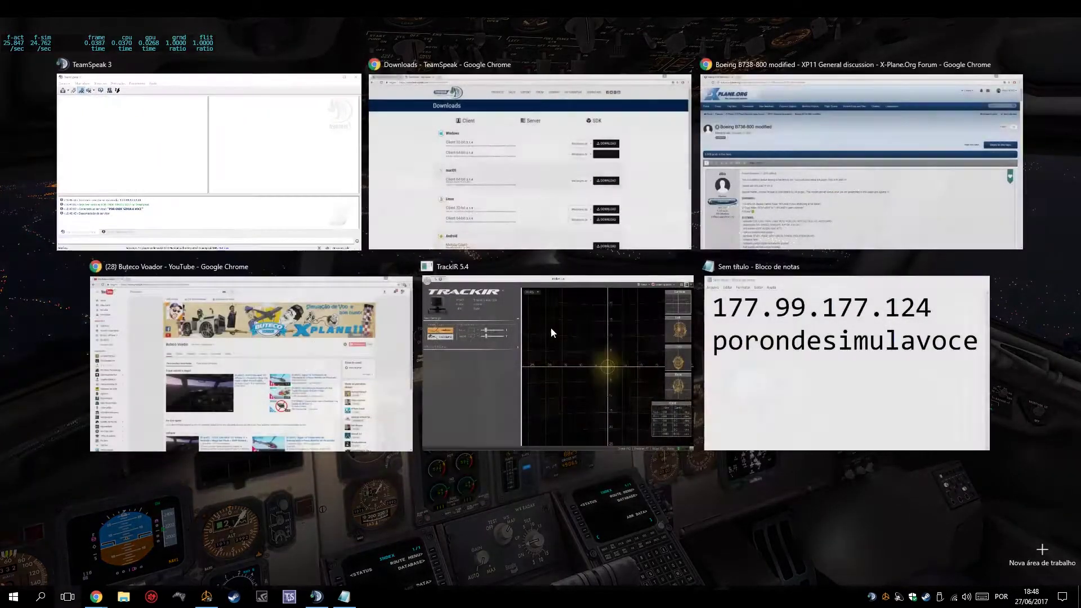
pyautogui.click(794, 357)
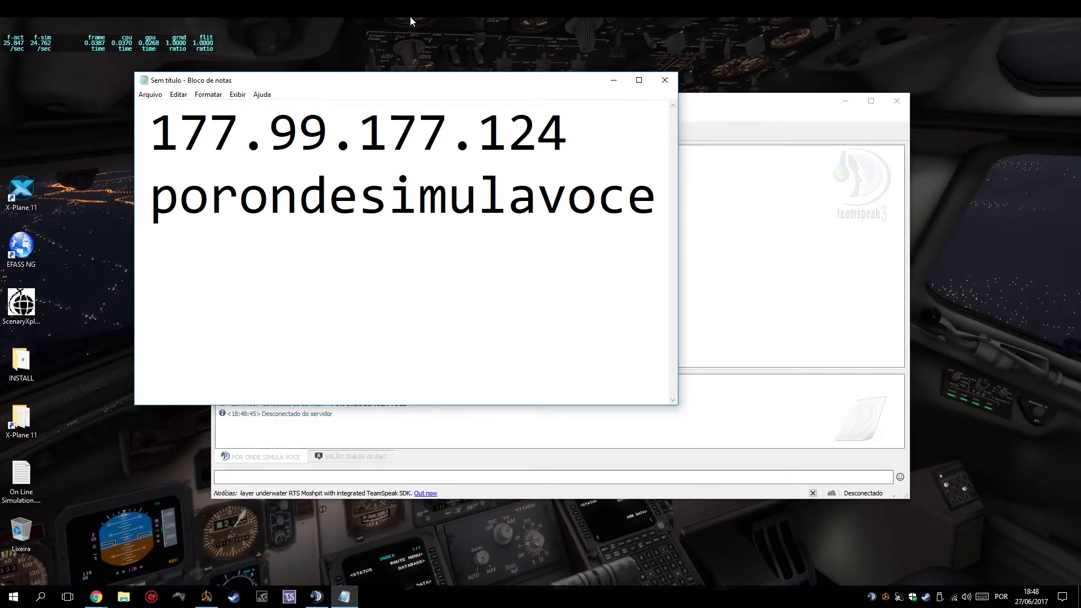
pyautogui.hotkey('alt', 'Tab')
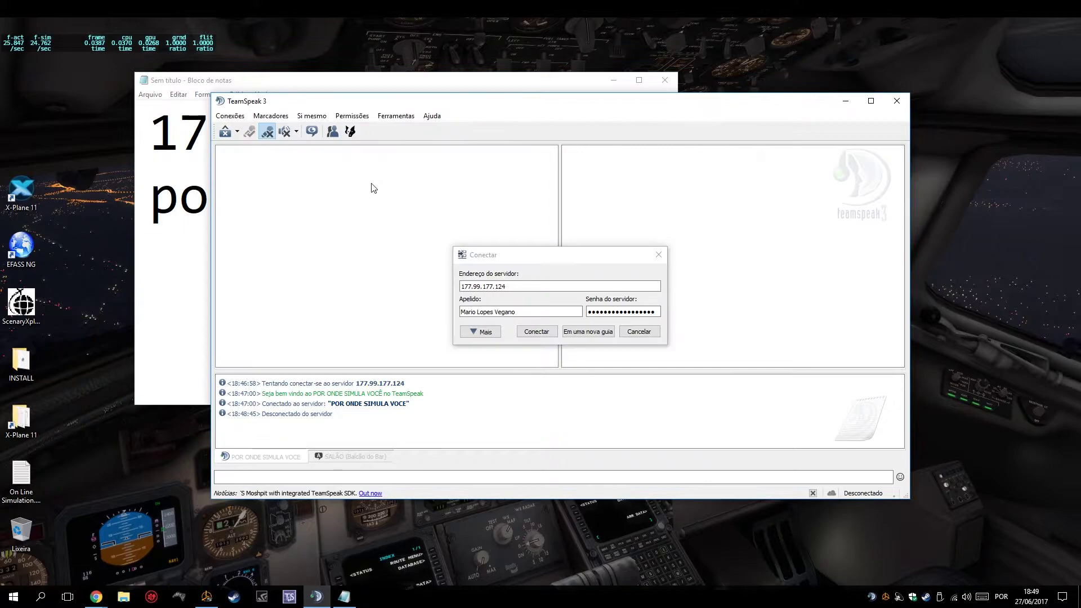
pyautogui.moveTo(505, 287); pyautogui.dragTo(424, 295)
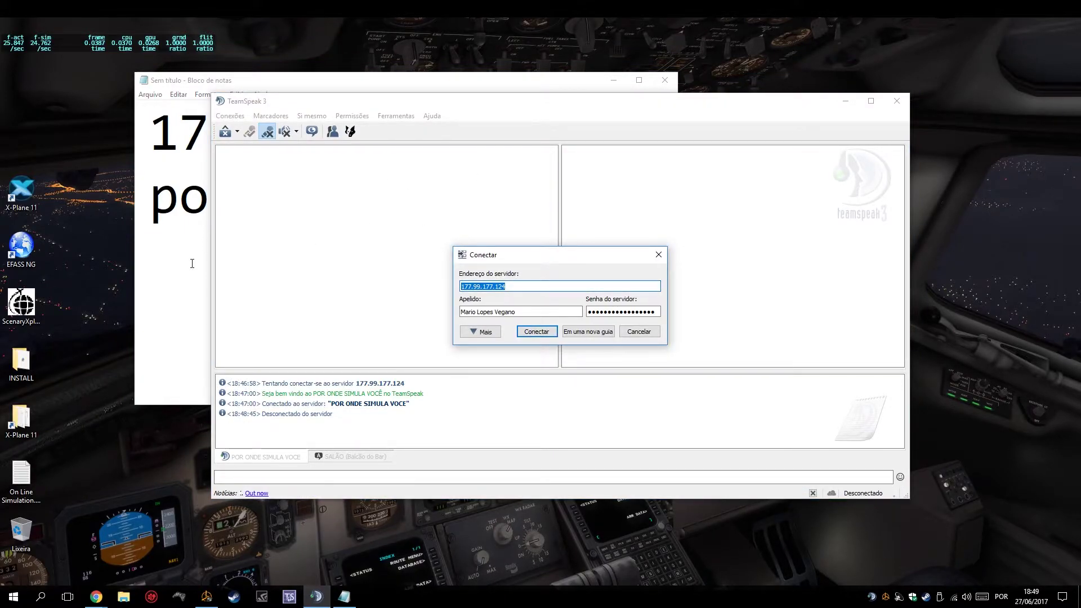
# Step: Replace the old password in Senha do servidor with the server password from the notes
pyautogui.click(179, 197)
pyautogui.moveTo(146, 205); pyautogui.dragTo(865, 194)
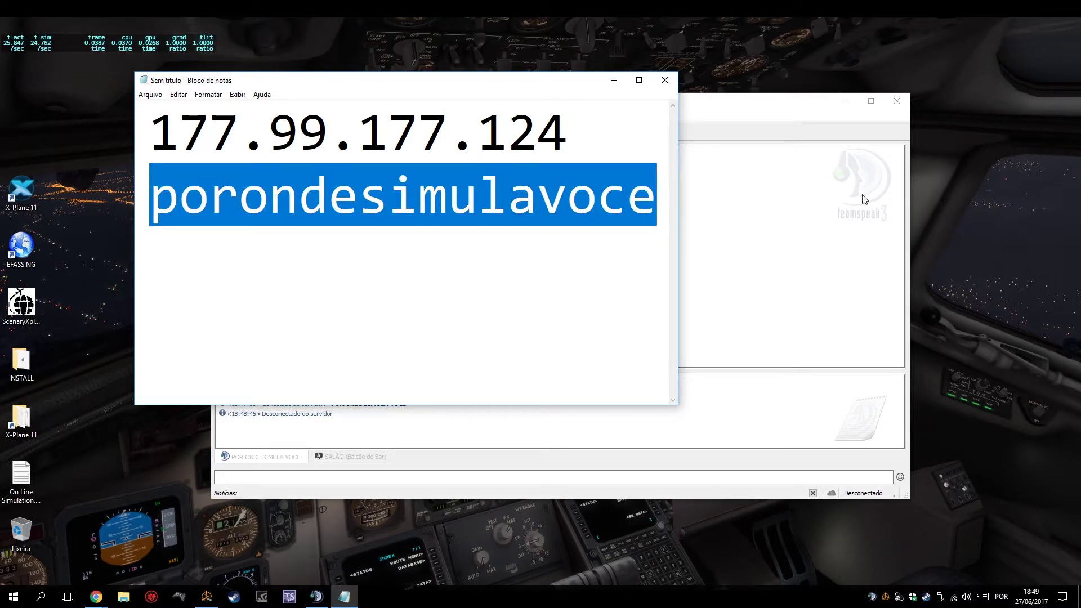
pyautogui.click(683, 236)
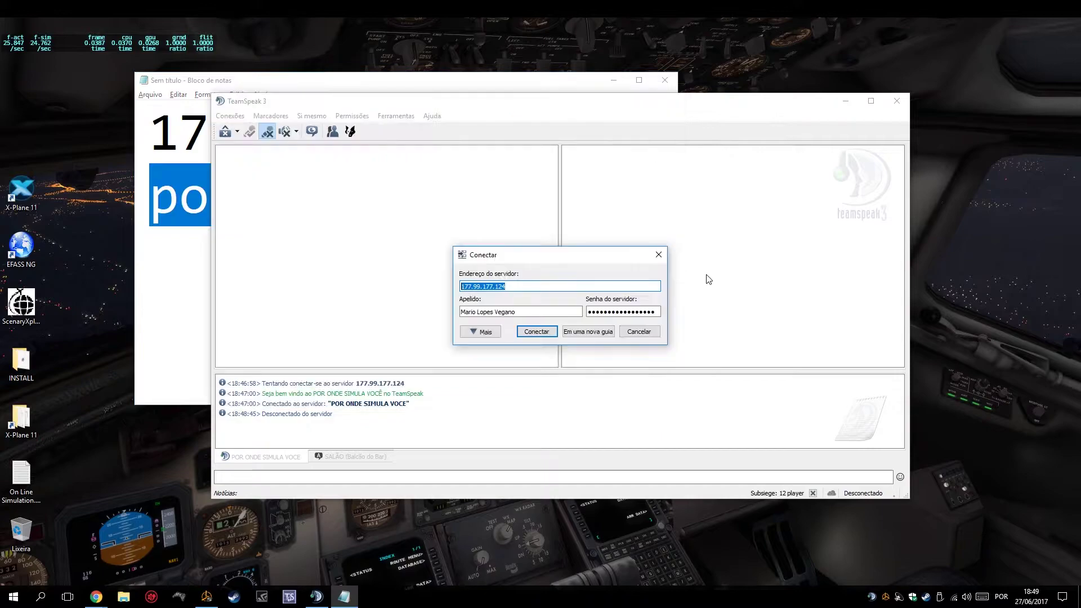
pyautogui.moveTo(587, 313); pyautogui.dragTo(838, 358)
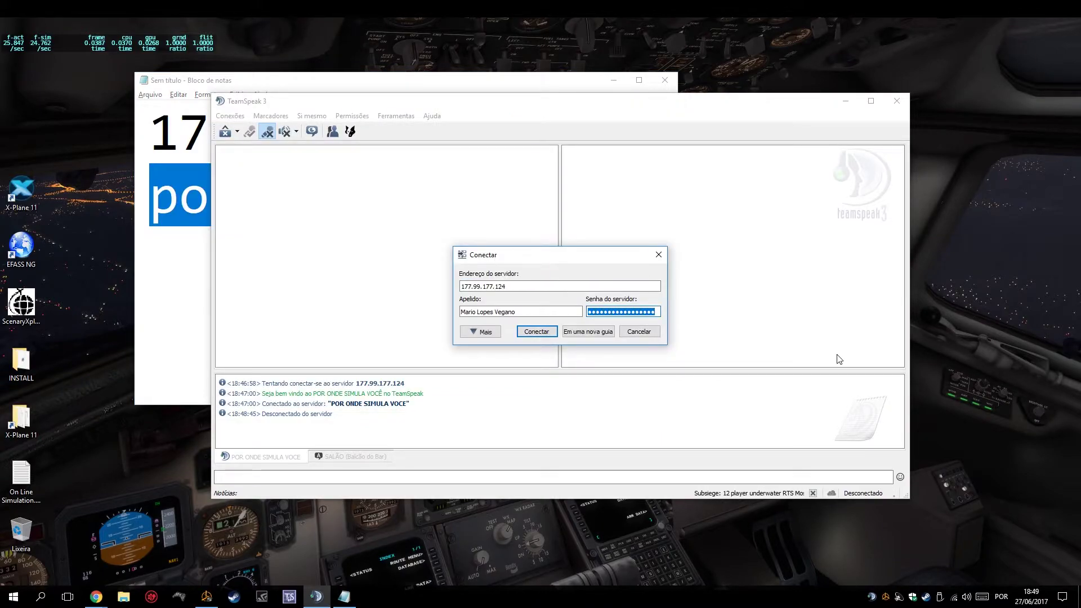
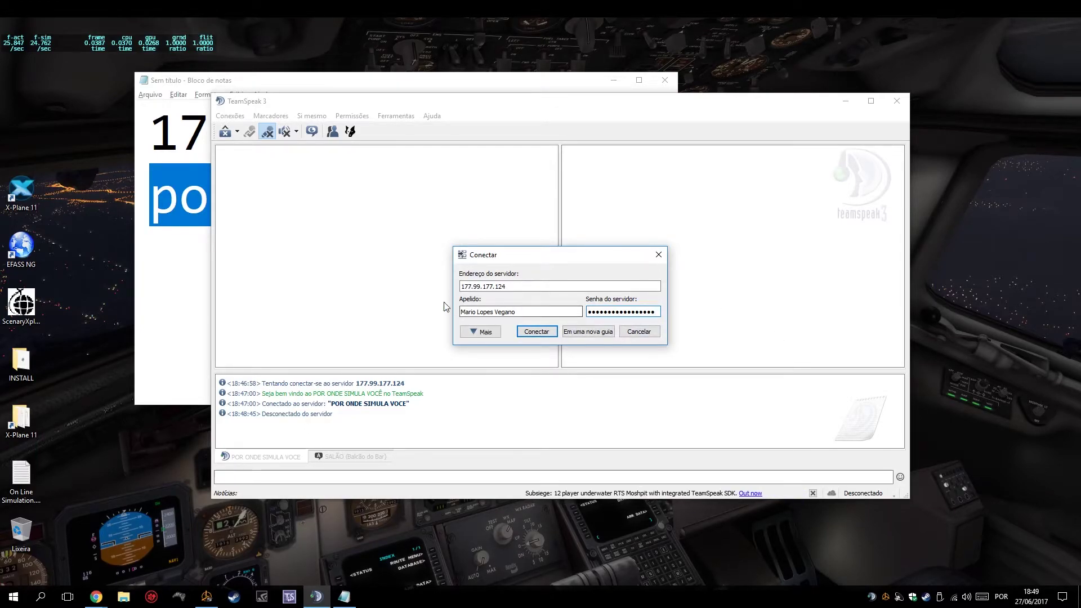
pyautogui.moveTo(516, 312); pyautogui.dragTo(455, 311)
# Step: Connect to 177.99.177.124 and hop through Mesa 1, Mesa 3 and back to SALÃO
pyautogui.click(537, 331)
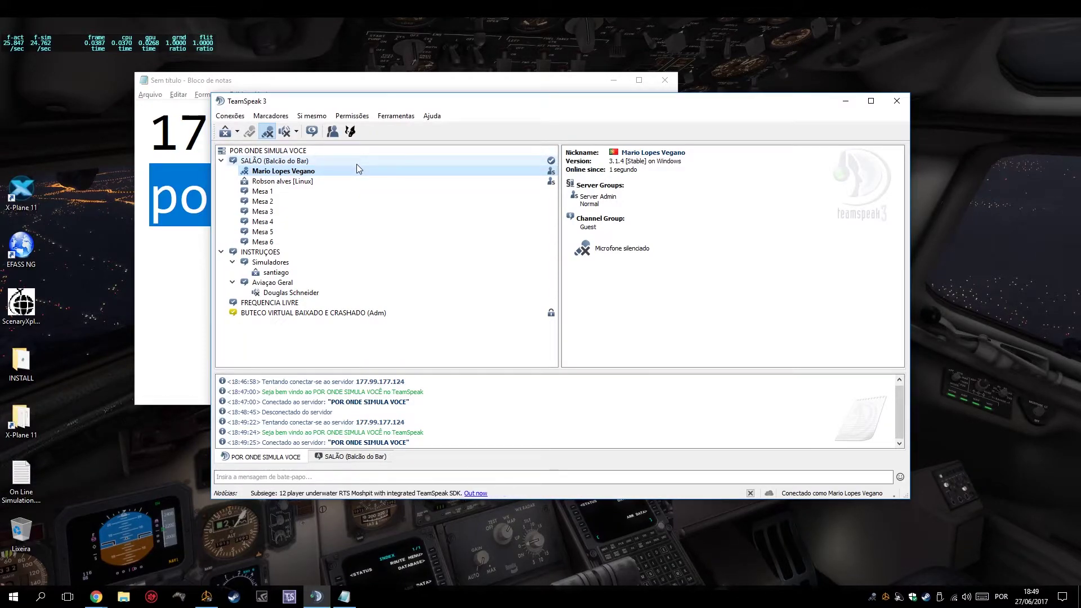
pyautogui.click(273, 192)
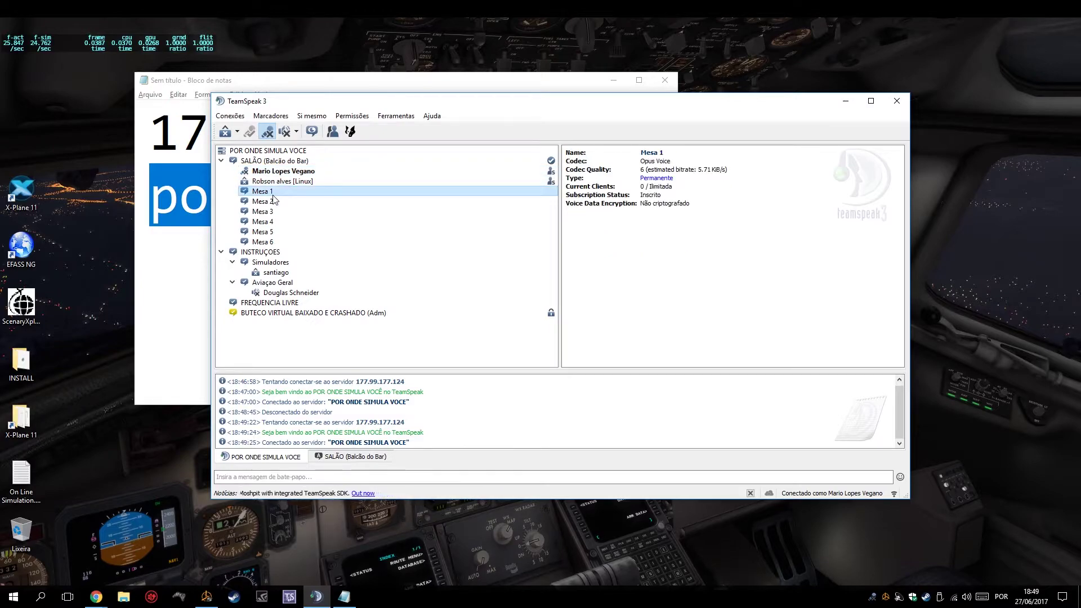
pyautogui.doubleClick(273, 193)
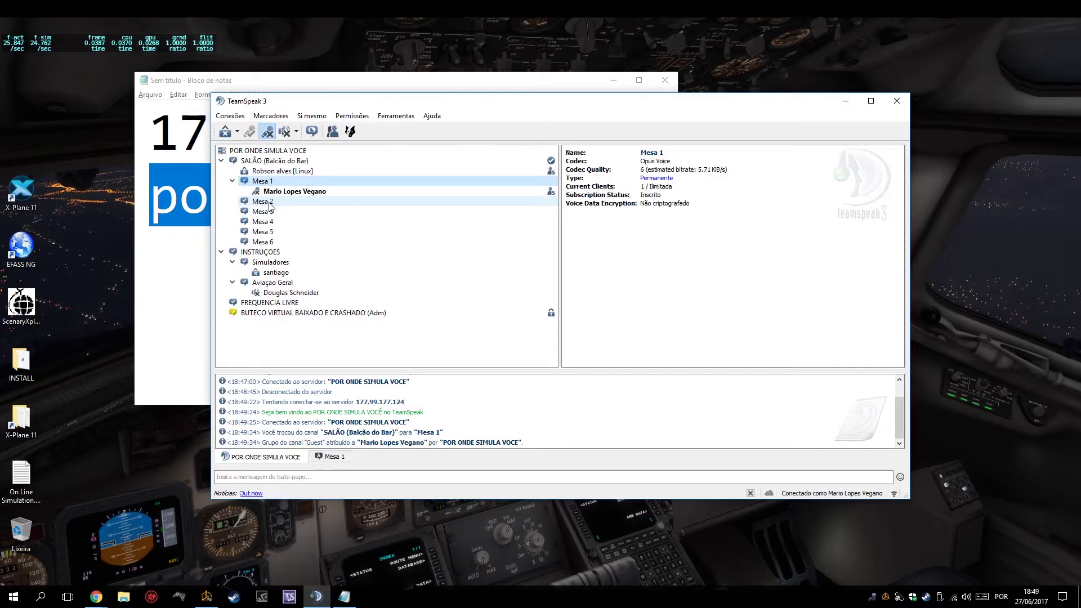
pyautogui.doubleClick(269, 211)
pyautogui.doubleClick(270, 162)
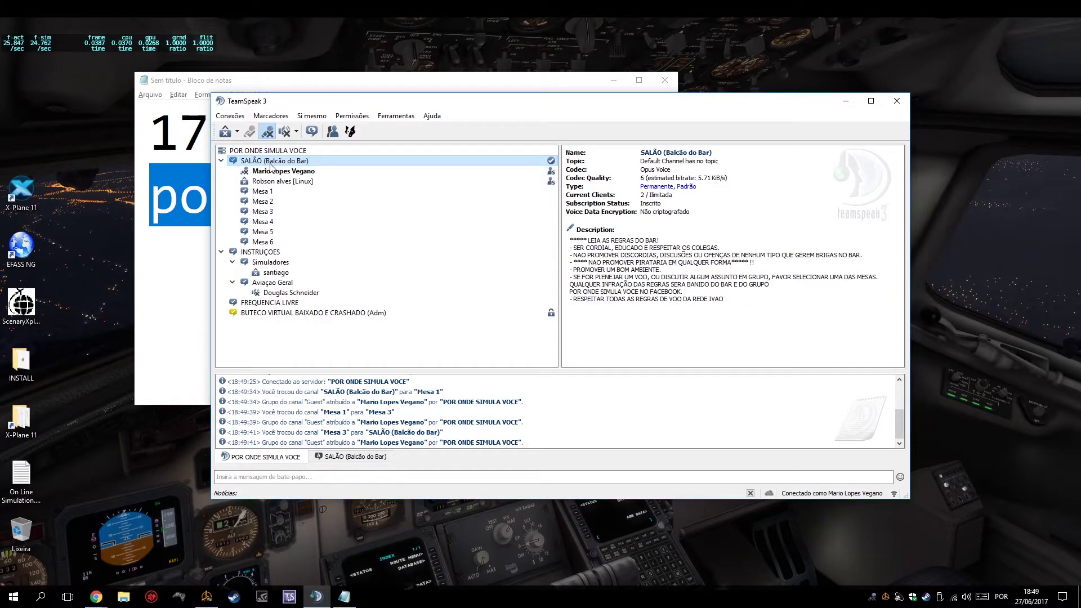
# Step: Join INSTRUÇÕES, Simuladores, Aviação Geral and FREQUENCIA LIVRE, then minimize the Notepad notes
pyautogui.doubleClick(272, 253)
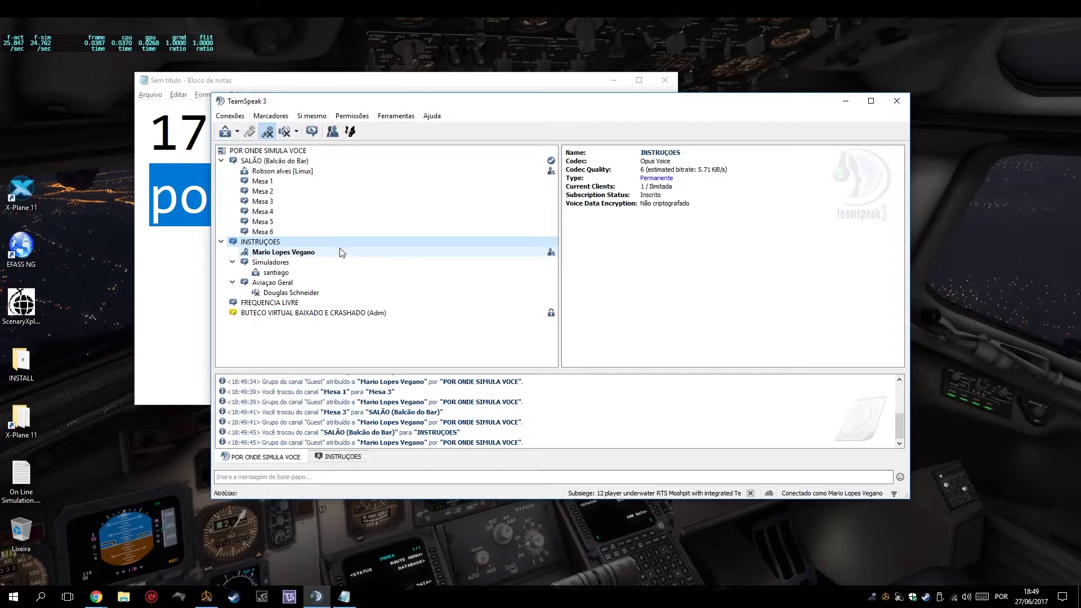
pyautogui.doubleClick(300, 262)
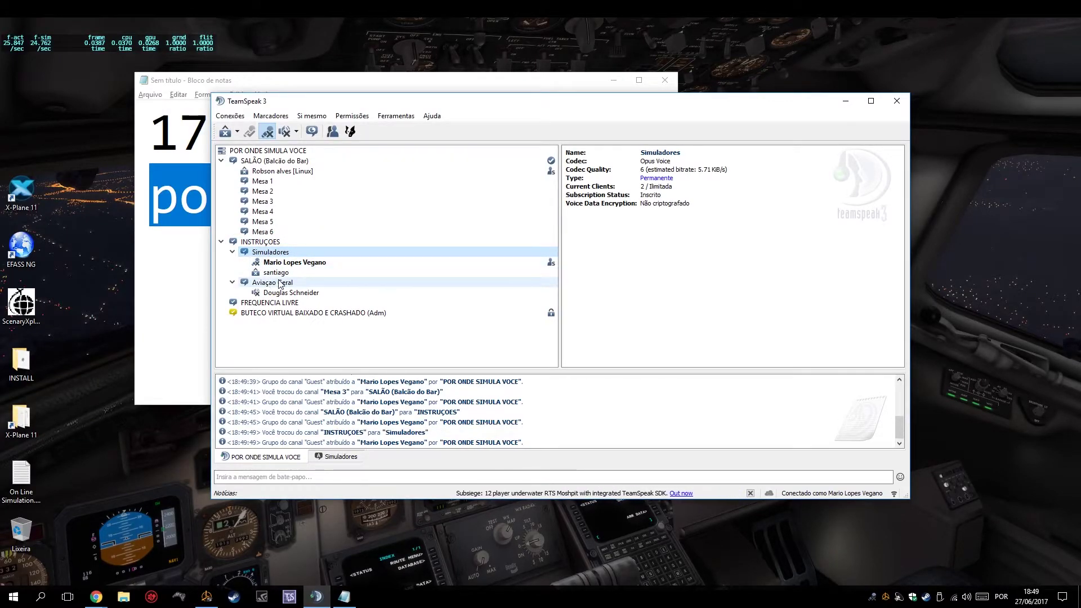
pyautogui.click(280, 283)
pyautogui.doubleClick(280, 283)
pyautogui.doubleClick(275, 302)
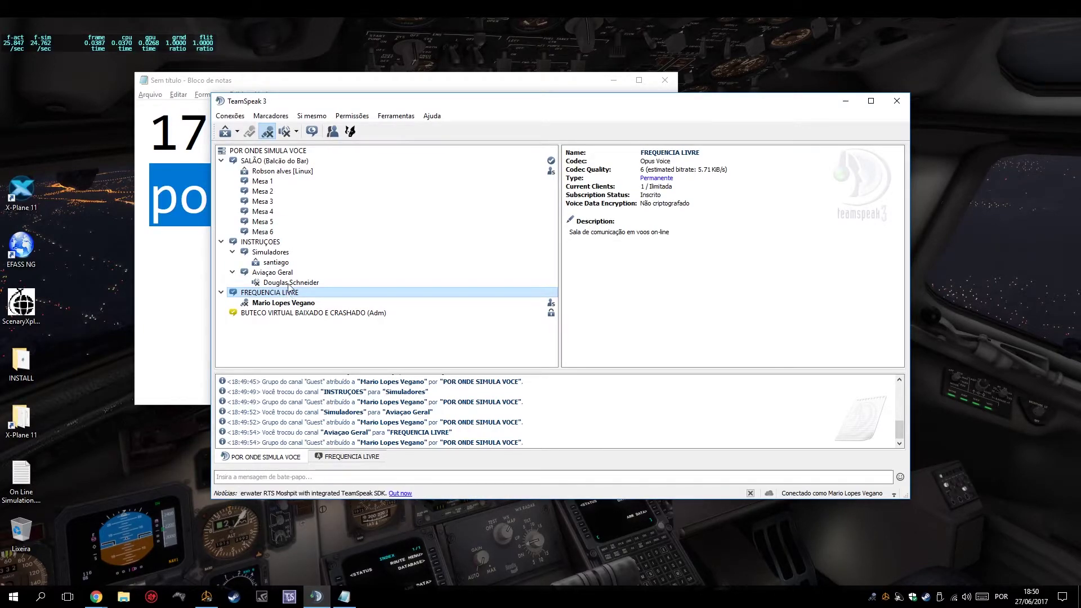
pyautogui.click(383, 79)
pyautogui.click(613, 80)
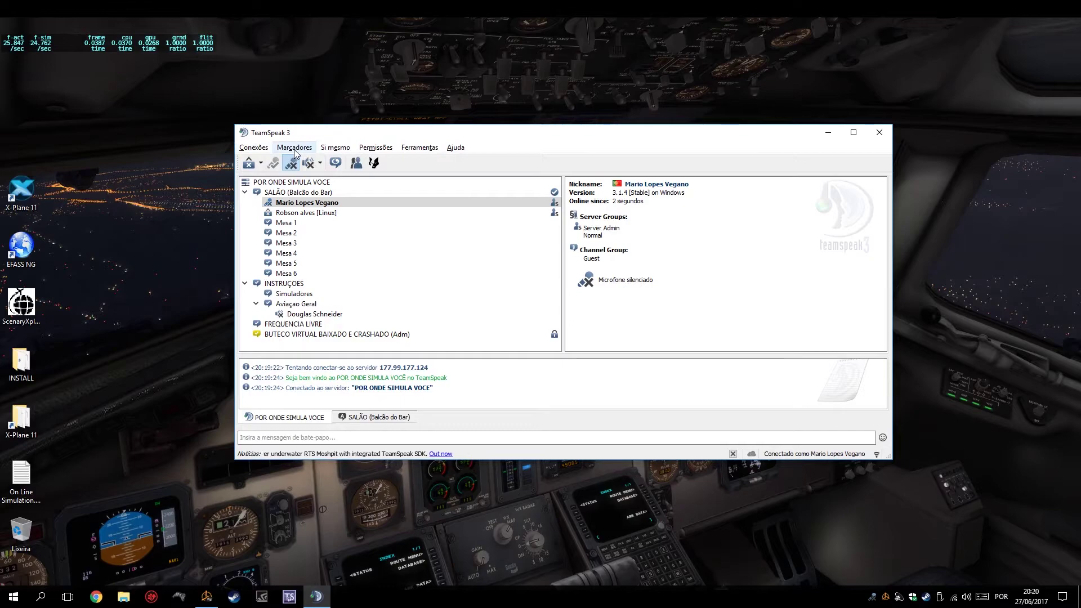
# Step: Browse the Conexões, Marcadores and Si mesmo menus, then open Ferramentas > Opções
pyautogui.click(265, 149)
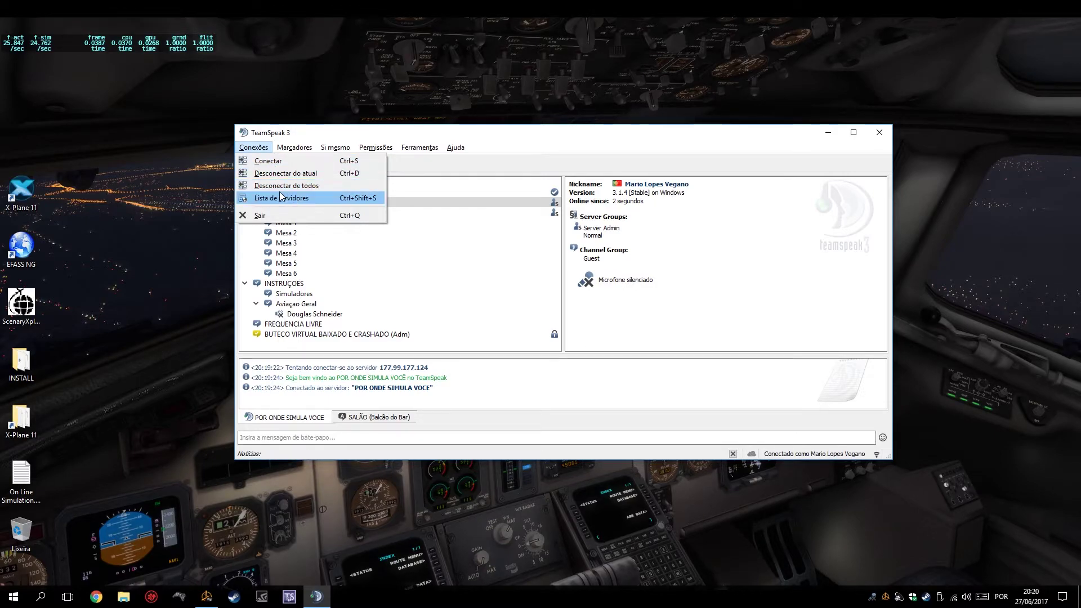
pyautogui.moveTo(294, 147)
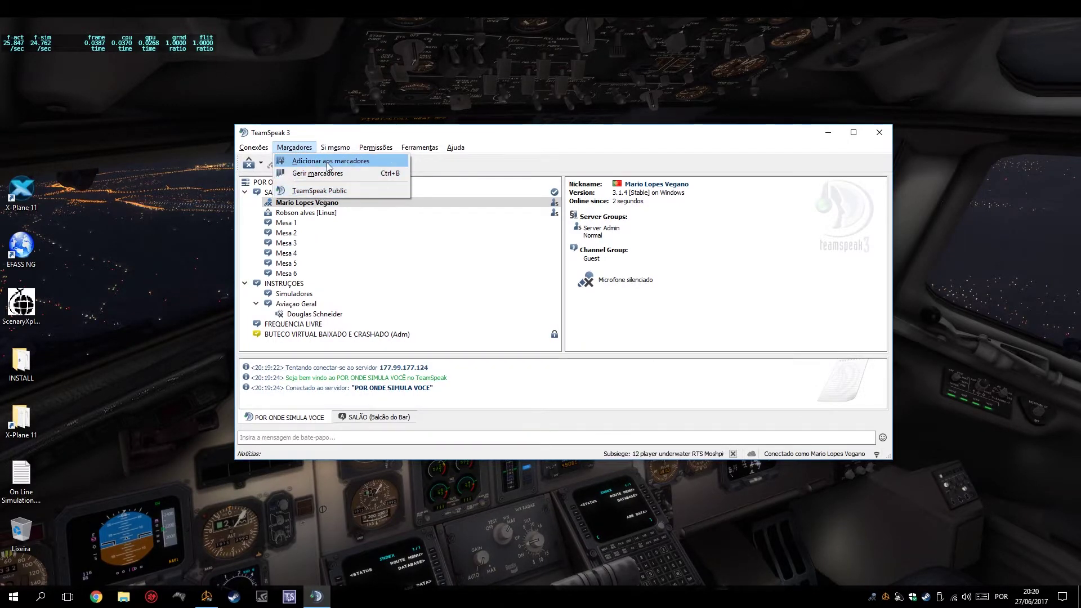
pyautogui.moveTo(353, 155)
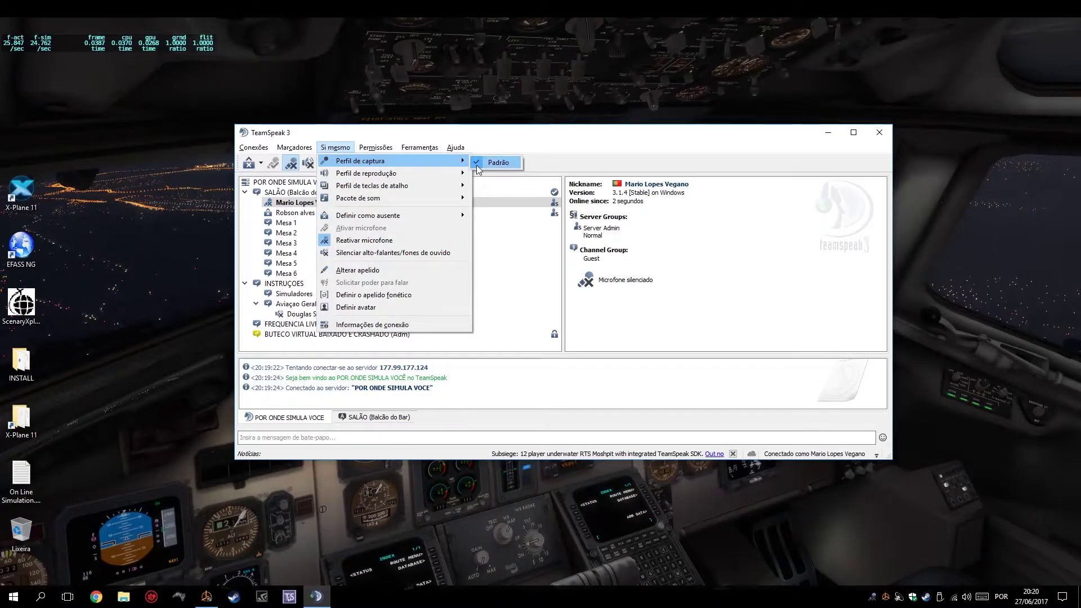
pyautogui.moveTo(419, 147)
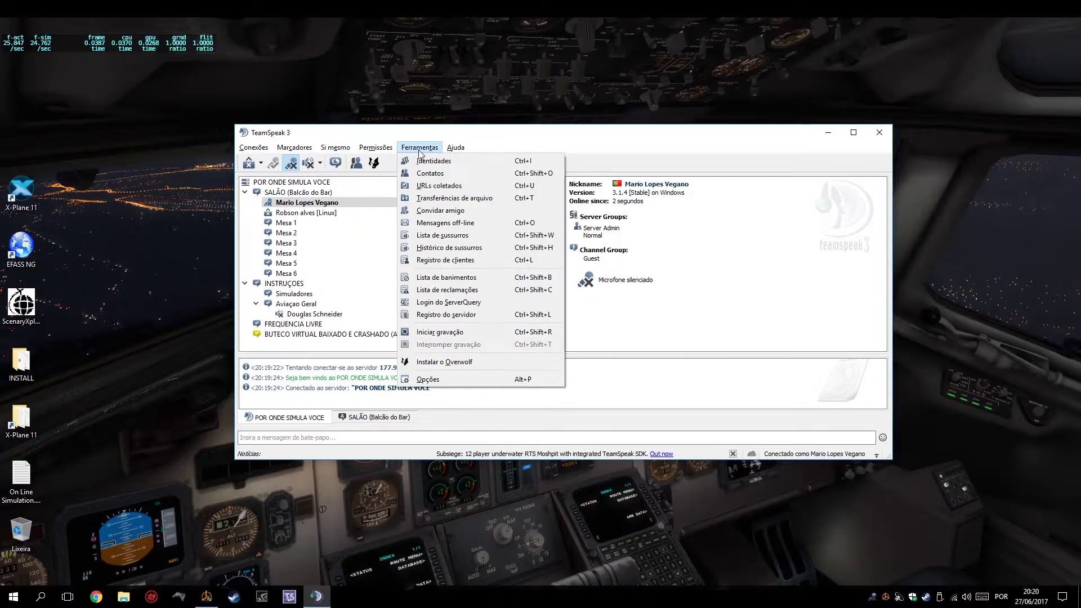
pyautogui.click(404, 380)
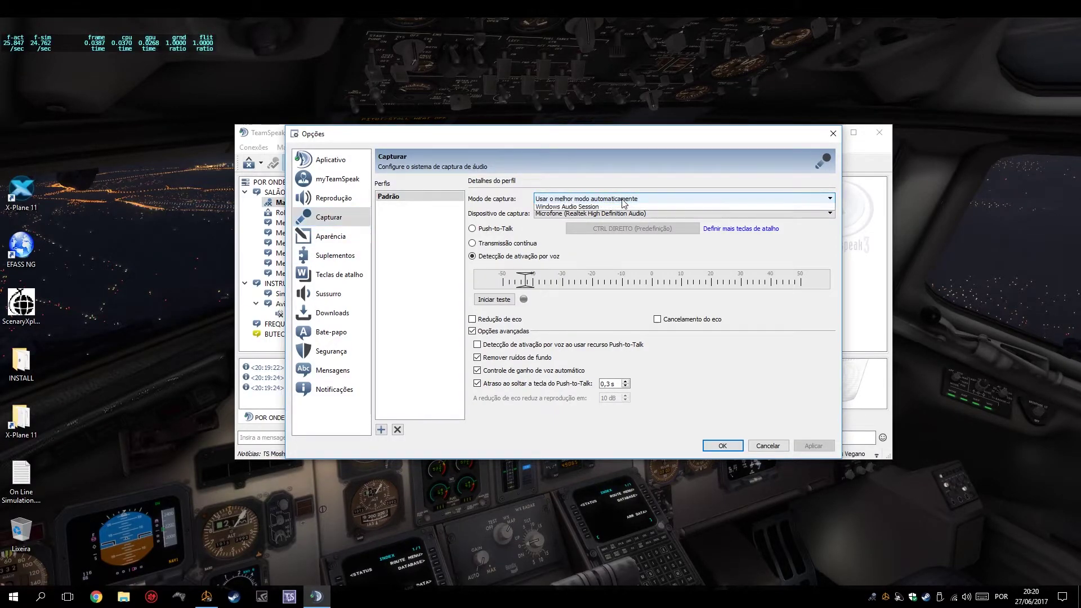
pyautogui.click(623, 200)
pyautogui.click(629, 206)
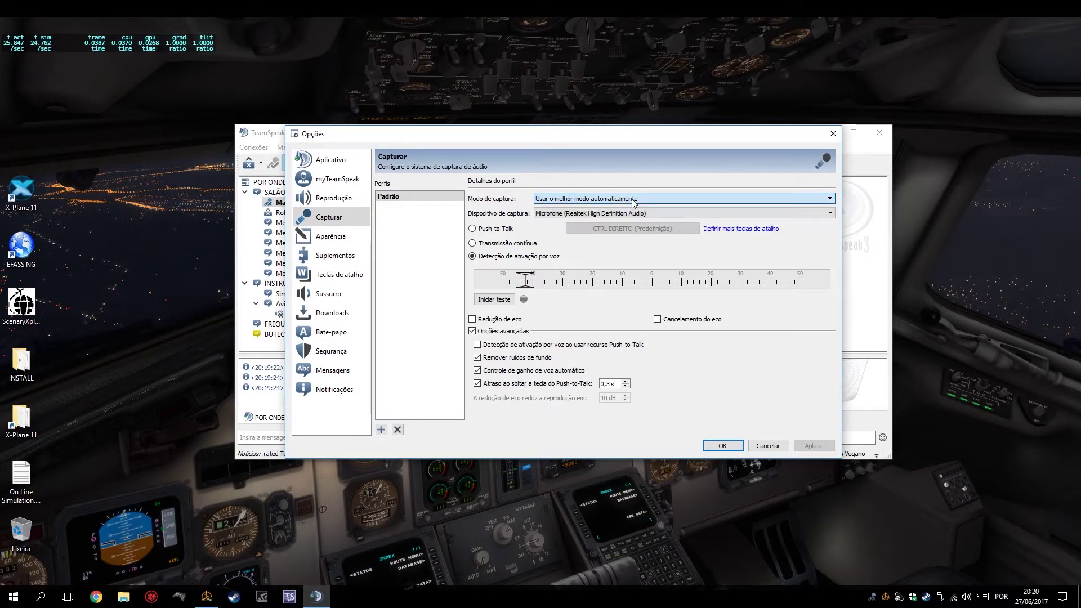
pyautogui.click(621, 214)
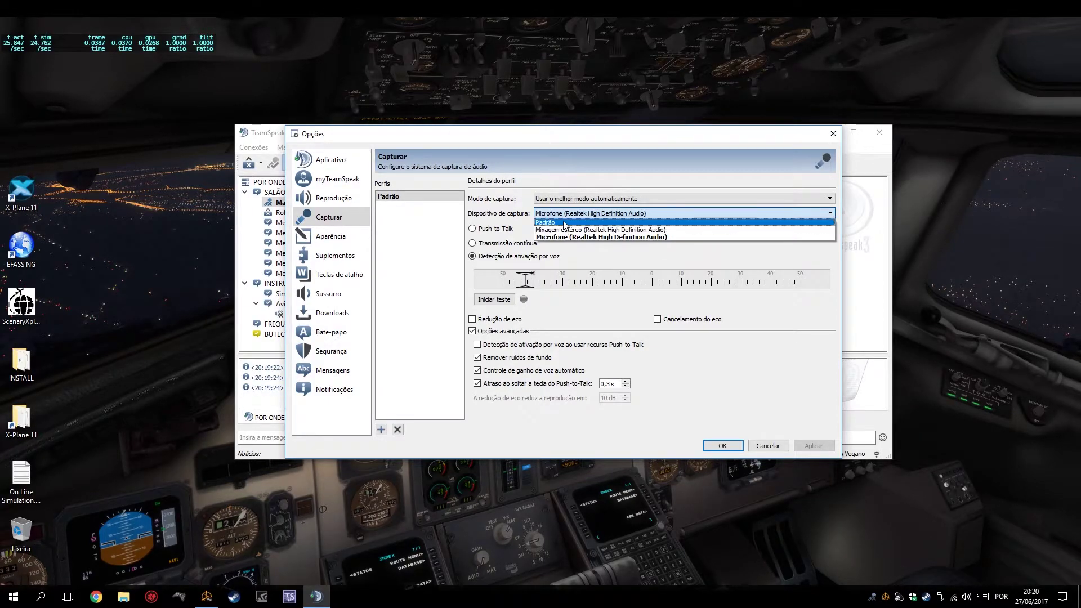
pyautogui.click(576, 236)
pyautogui.click(589, 213)
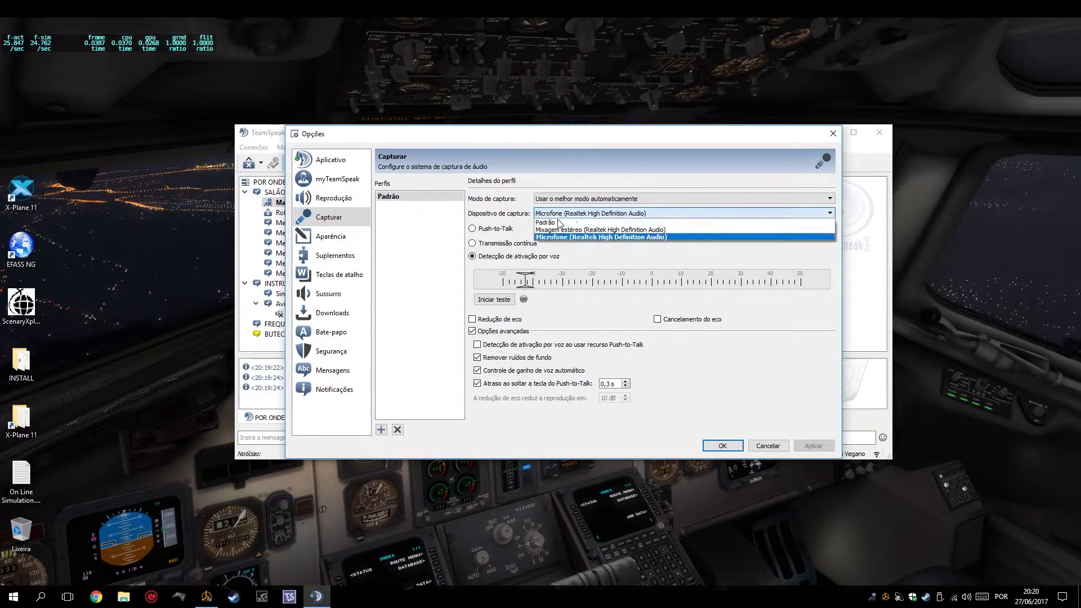
pyautogui.click(615, 214)
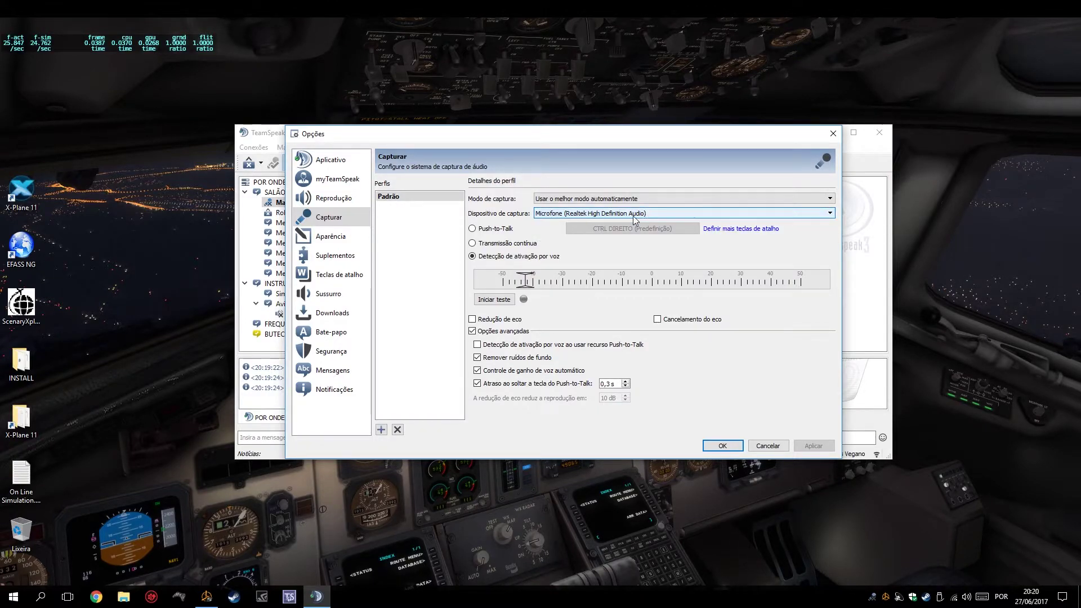
# Step: Switch to Push-to-Talk and start a microphone test, transmitting with CTRL DIREITO
pyautogui.click(473, 229)
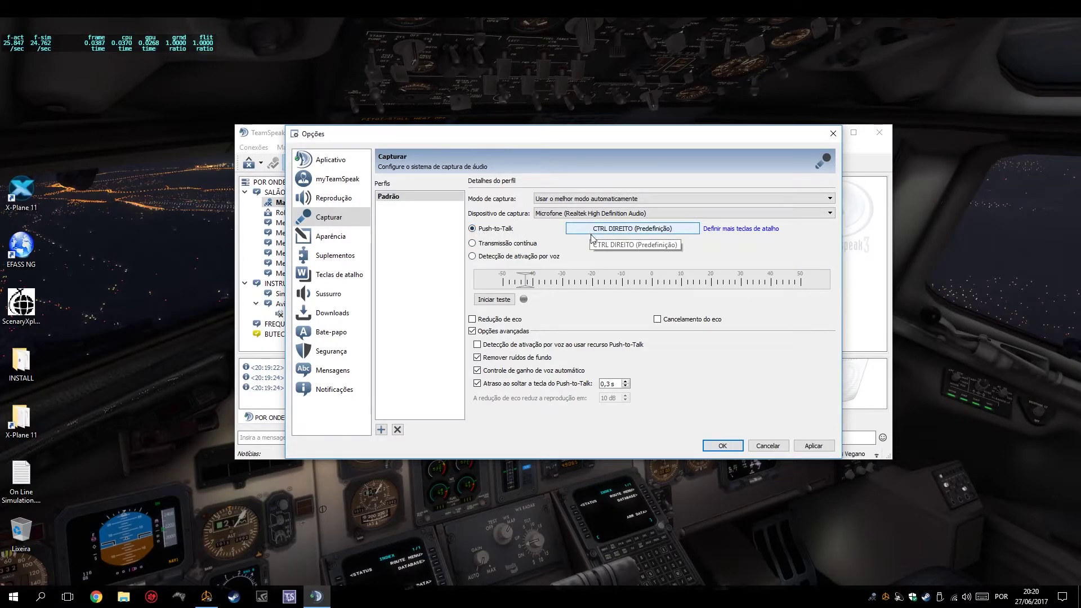
pyautogui.click(493, 299)
pyautogui.press('Control_R')
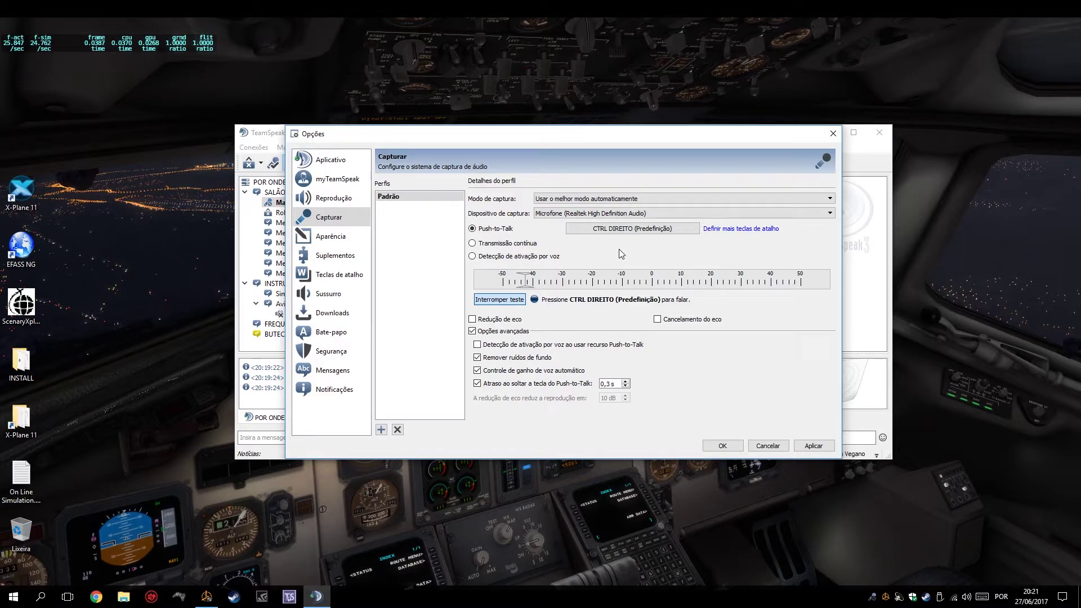
# Step: Reassign the push-to-talk hotkey to BUTTON 1, test it, then set it back to CTRL DIREITO
pyautogui.click(582, 230)
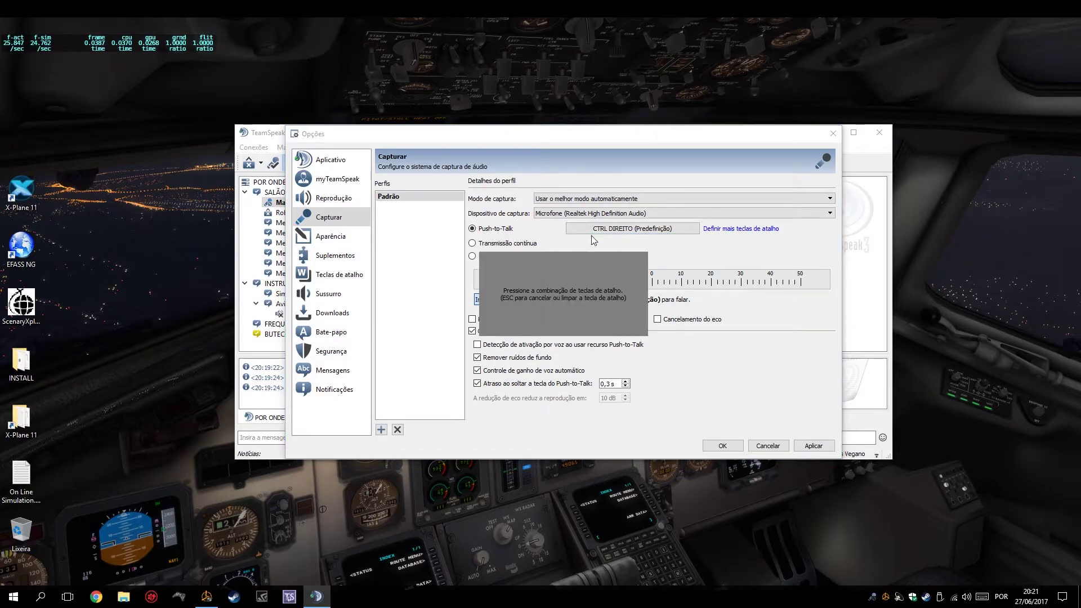
pyautogui.click(591, 239)
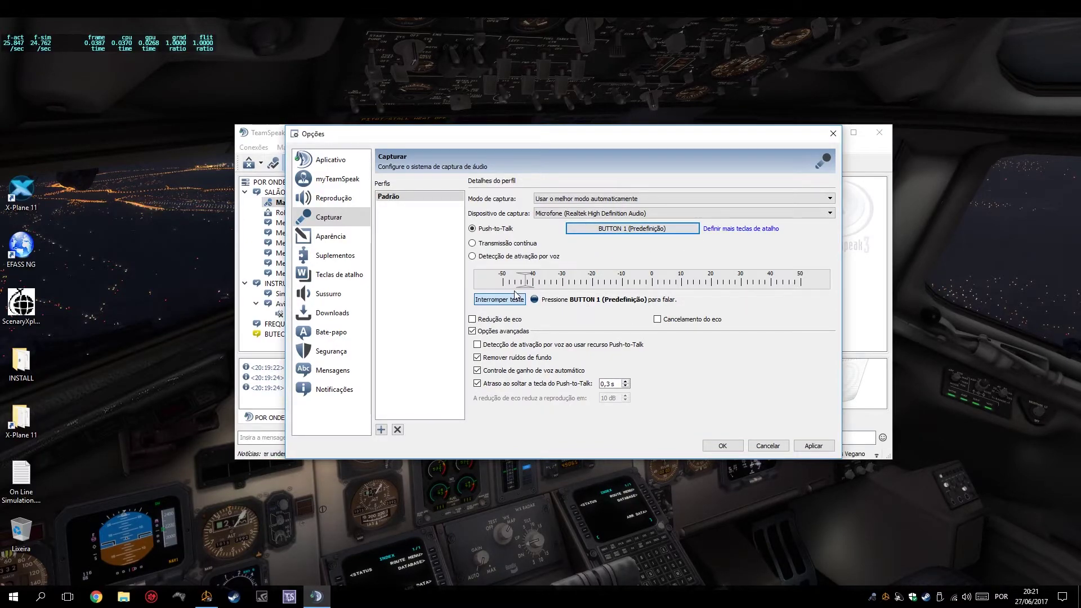
pyautogui.click(660, 361)
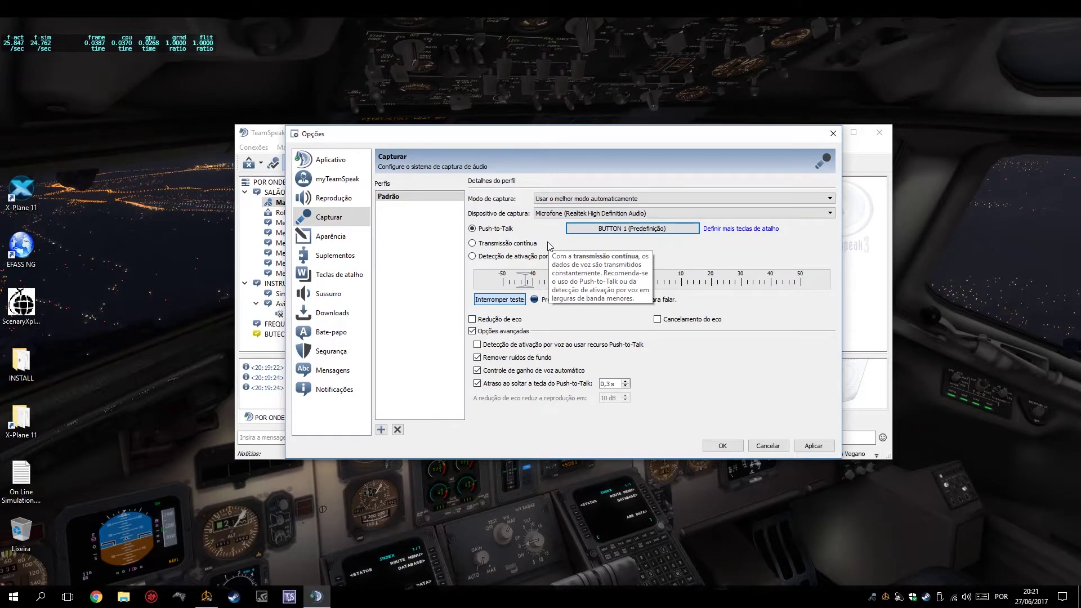
pyautogui.click(609, 232)
pyautogui.press('Control_R')
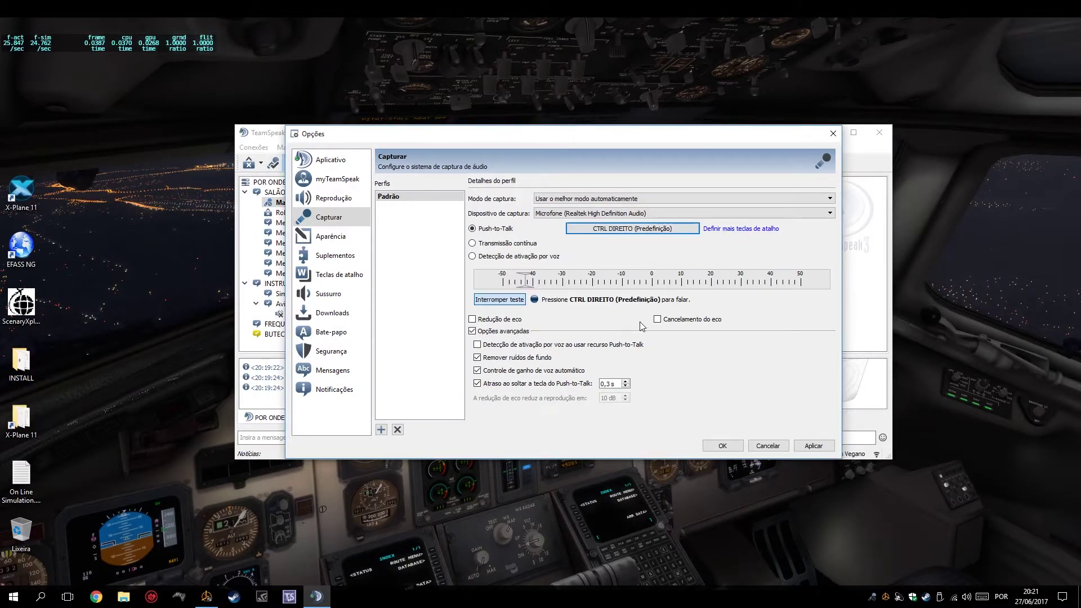
# Step: Try continuous and voice-activation modes, adjust the threshold slider, stop the test, and return to Push-to-Talk
pyautogui.click(512, 245)
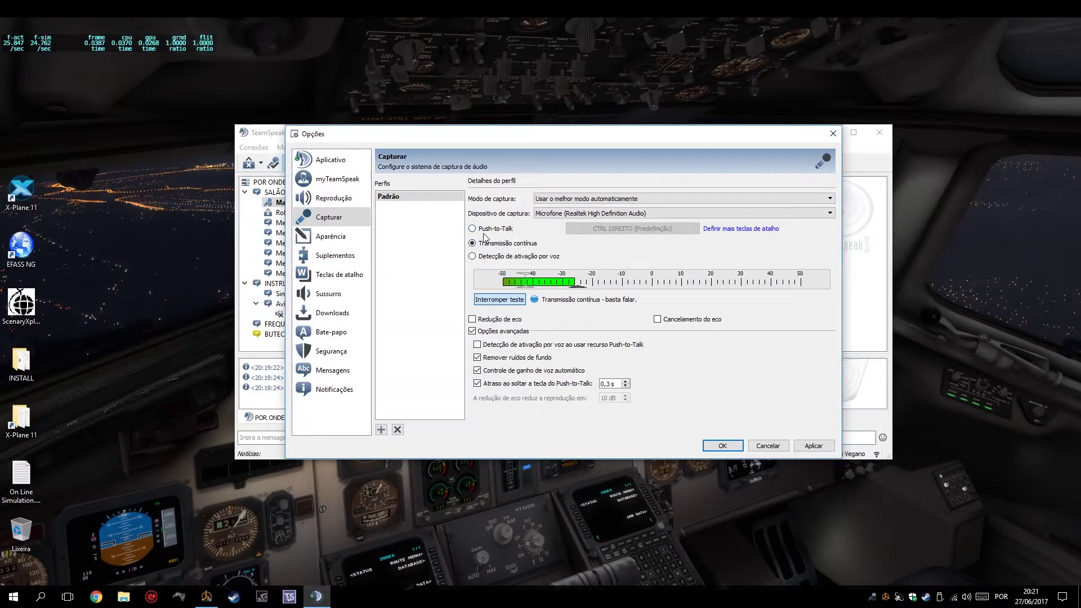
pyautogui.click(472, 256)
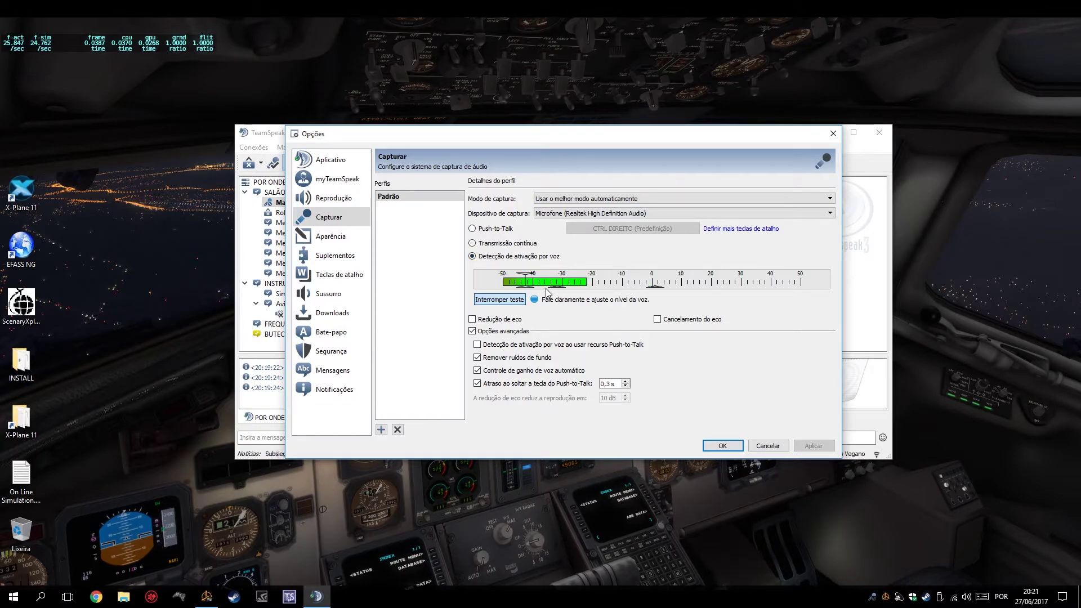
pyautogui.moveTo(530, 284); pyautogui.dragTo(664, 284)
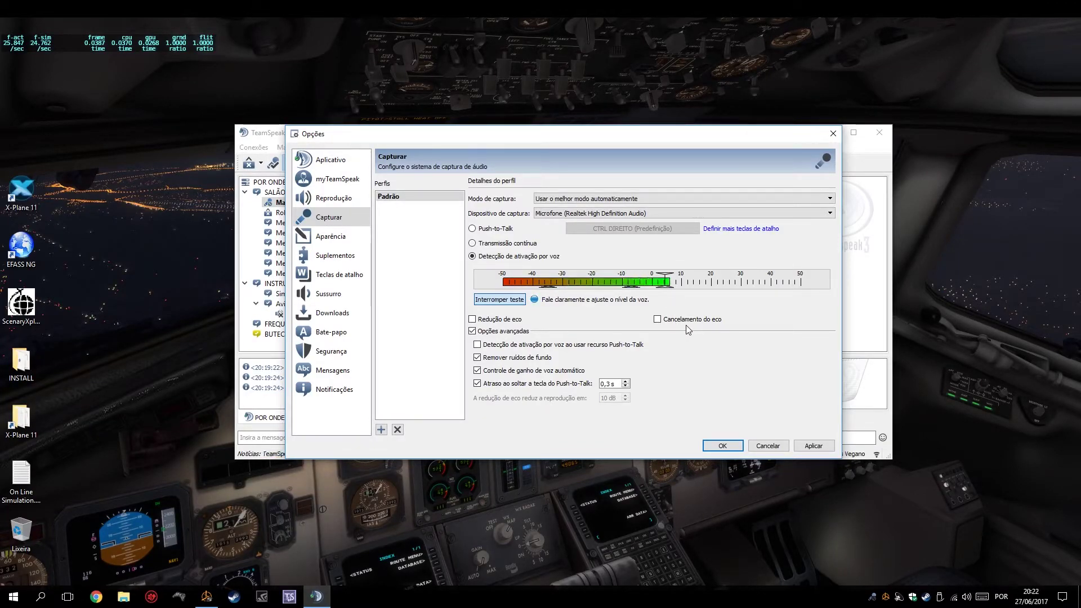
pyautogui.moveTo(664, 288)
pyautogui.mouseDown()
pyautogui.moveTo(645, 289)
pyautogui.moveTo(675, 308)
pyautogui.moveTo(592, 291)
pyautogui.mouseUp()
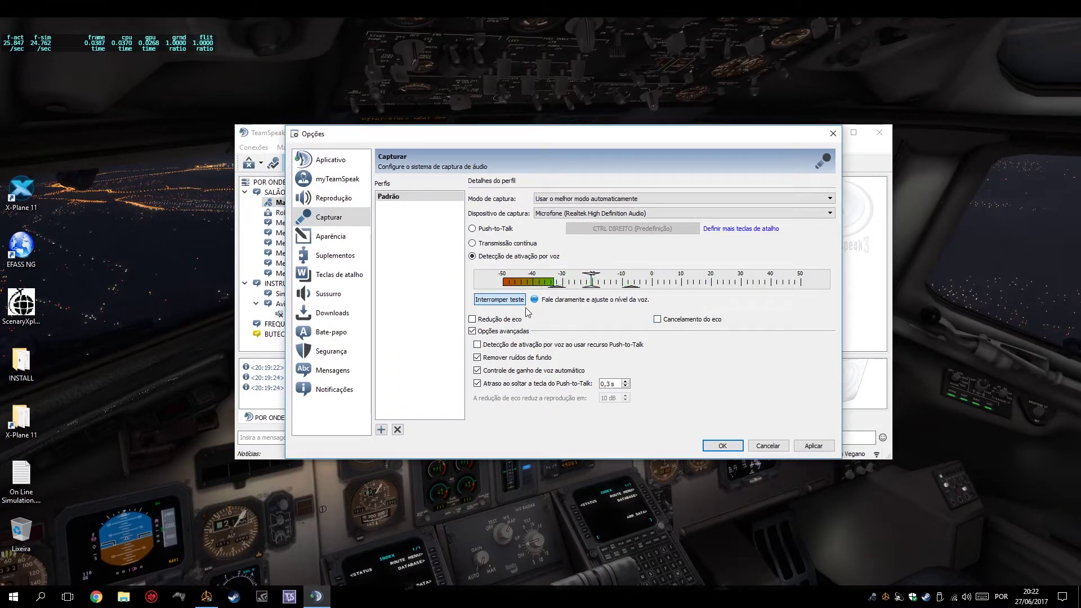
pyautogui.click(499, 299)
pyautogui.click(485, 231)
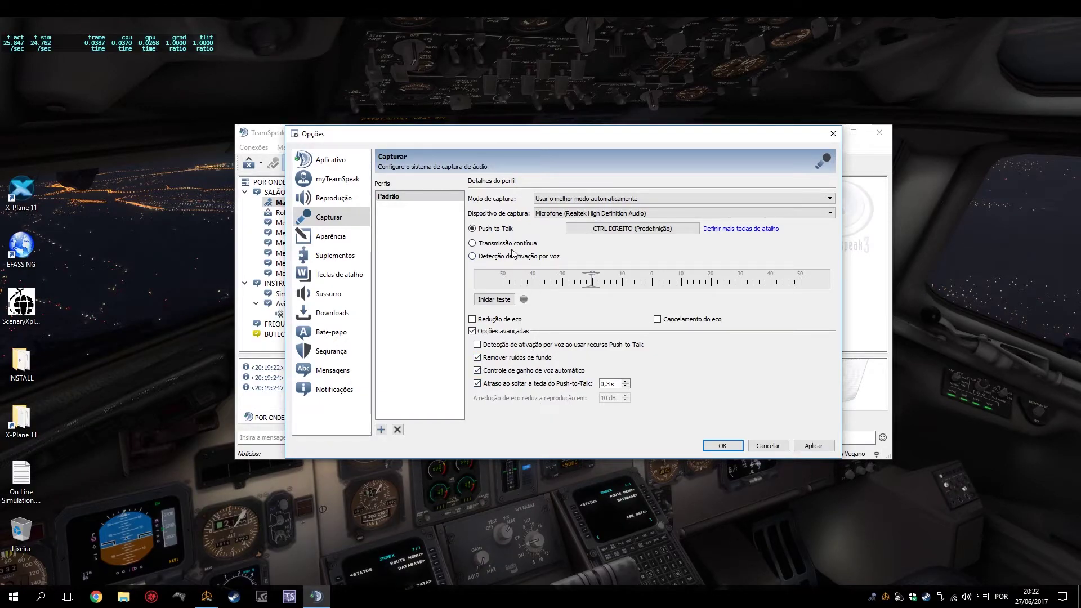
# Step: Discard the unsaved capture changes and keep Microfone (Realtek High Definition Audio) as the capture device
pyautogui.click(333, 197)
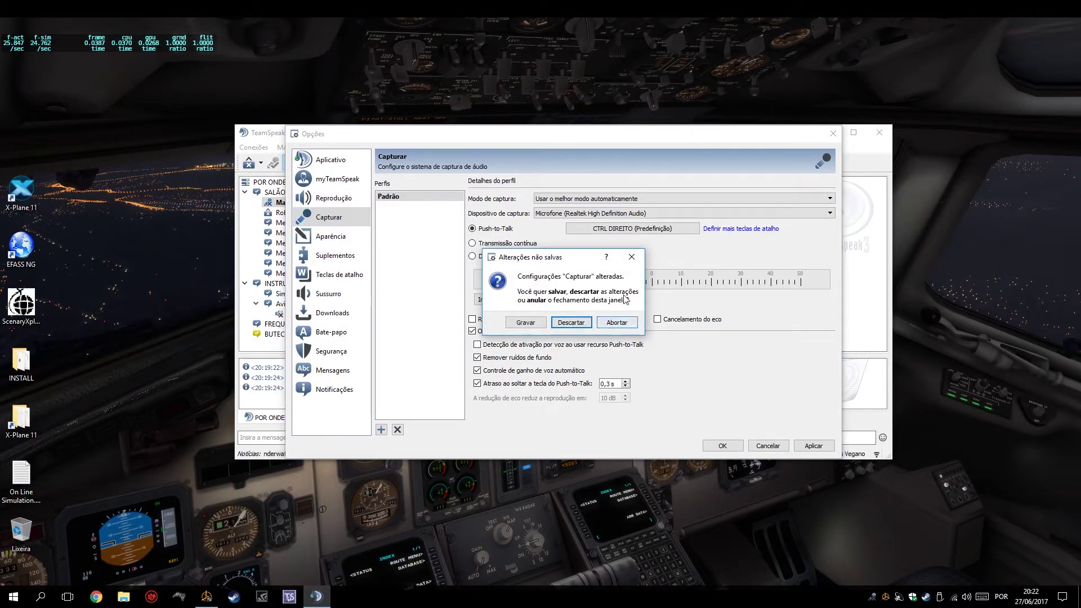
pyautogui.click(570, 323)
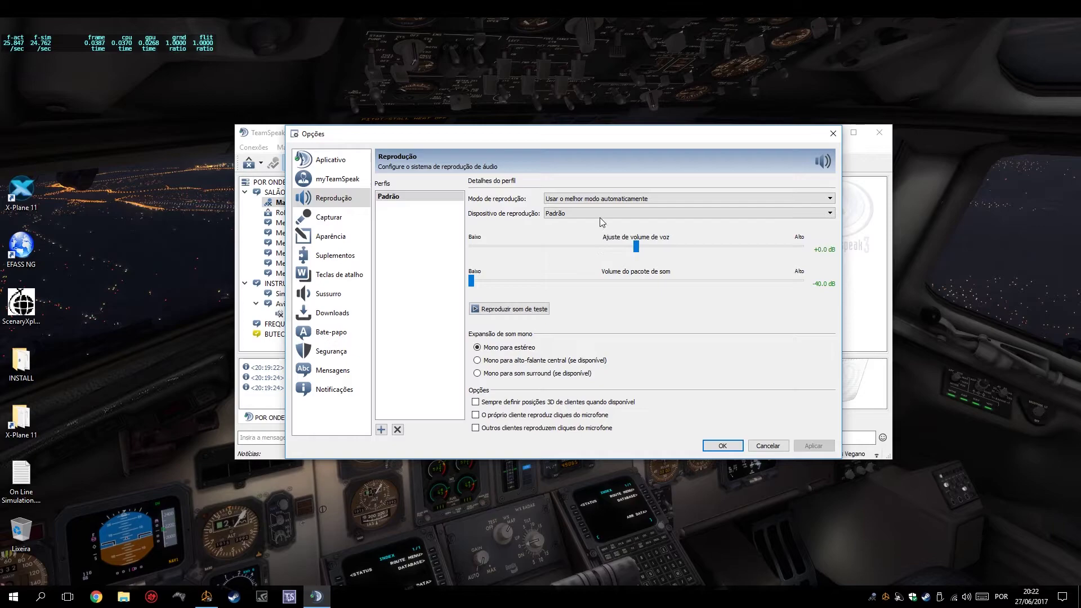
pyautogui.click(357, 217)
pyautogui.click(552, 214)
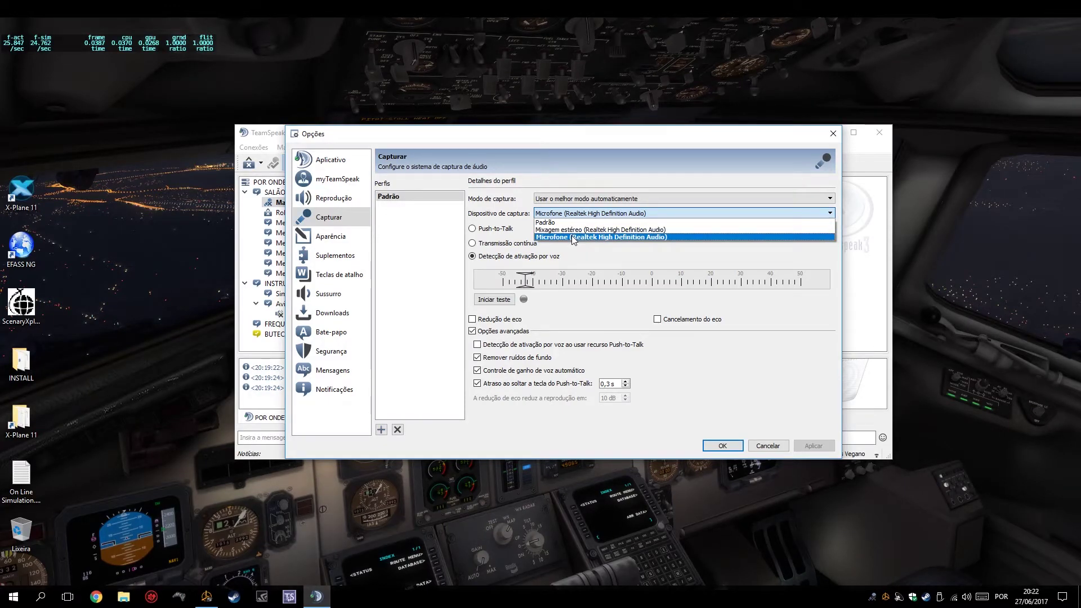
pyautogui.click(572, 238)
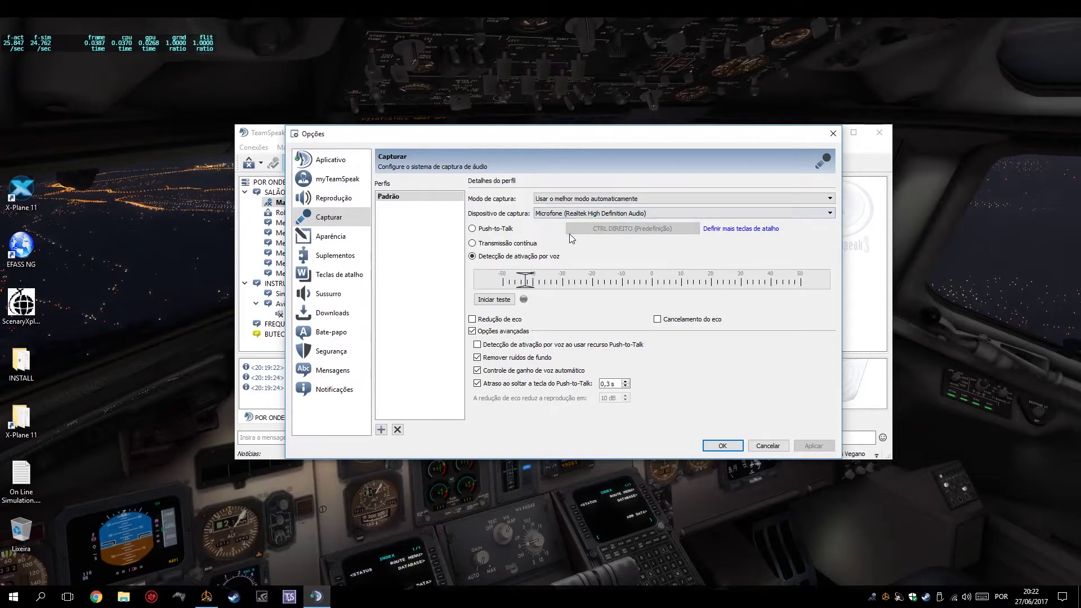
# Step: View the Aparência, Suplementos, Teclas de atalho, Sussurro, Downloads, Reprodução and Capturar pages
pyautogui.click(350, 240)
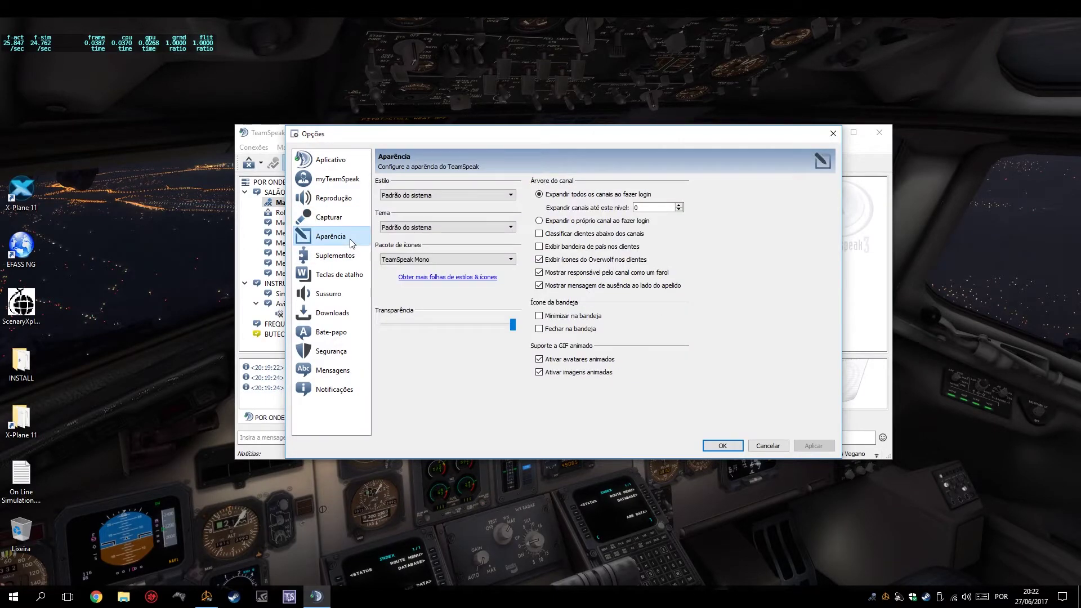
pyautogui.click(348, 254)
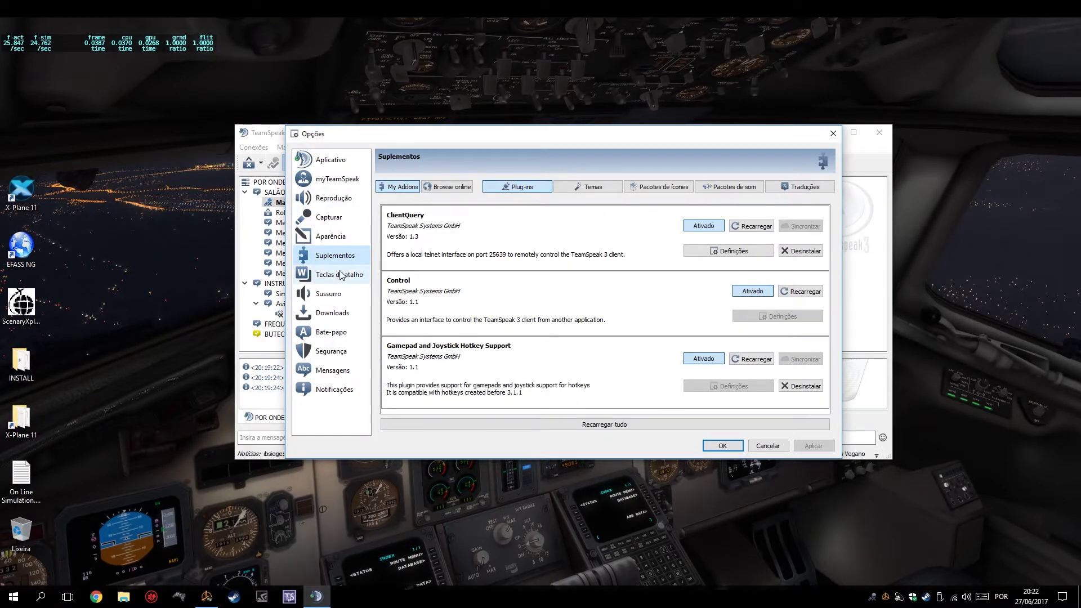
pyautogui.click(341, 275)
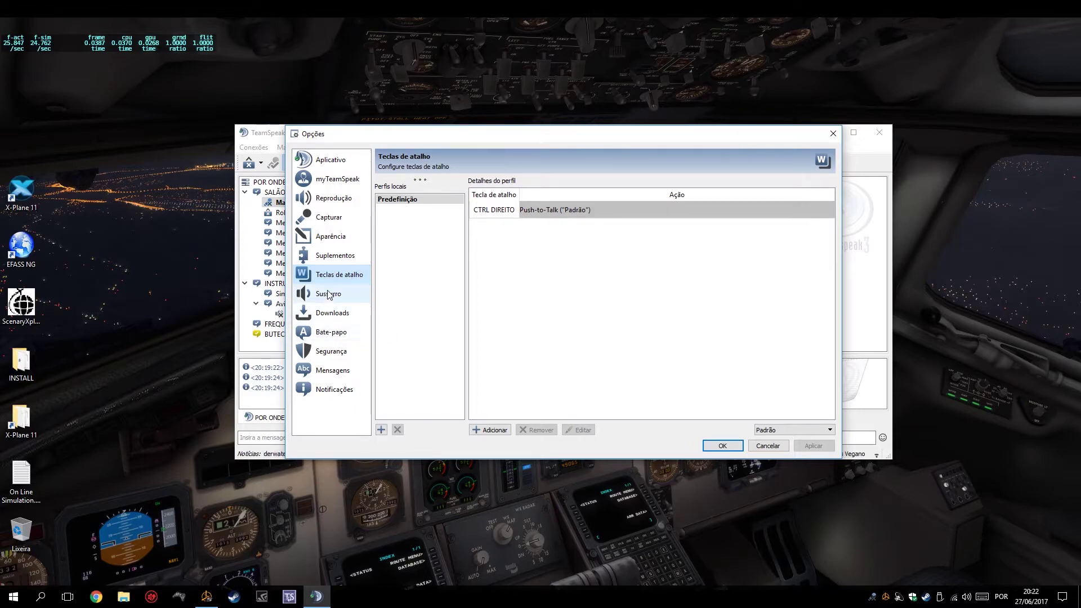
pyautogui.click(344, 294)
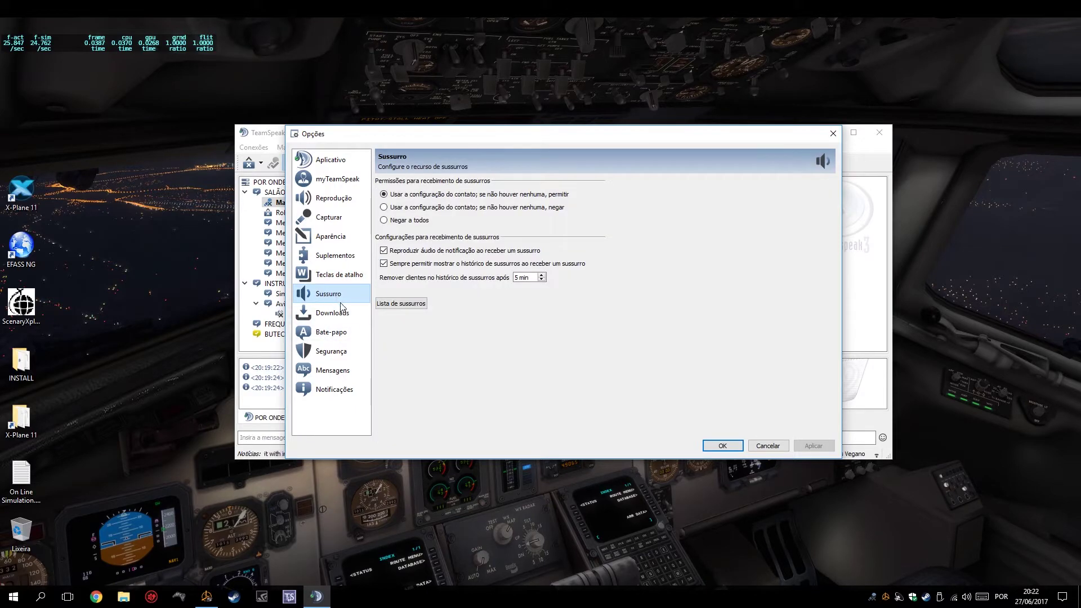
pyautogui.click(340, 314)
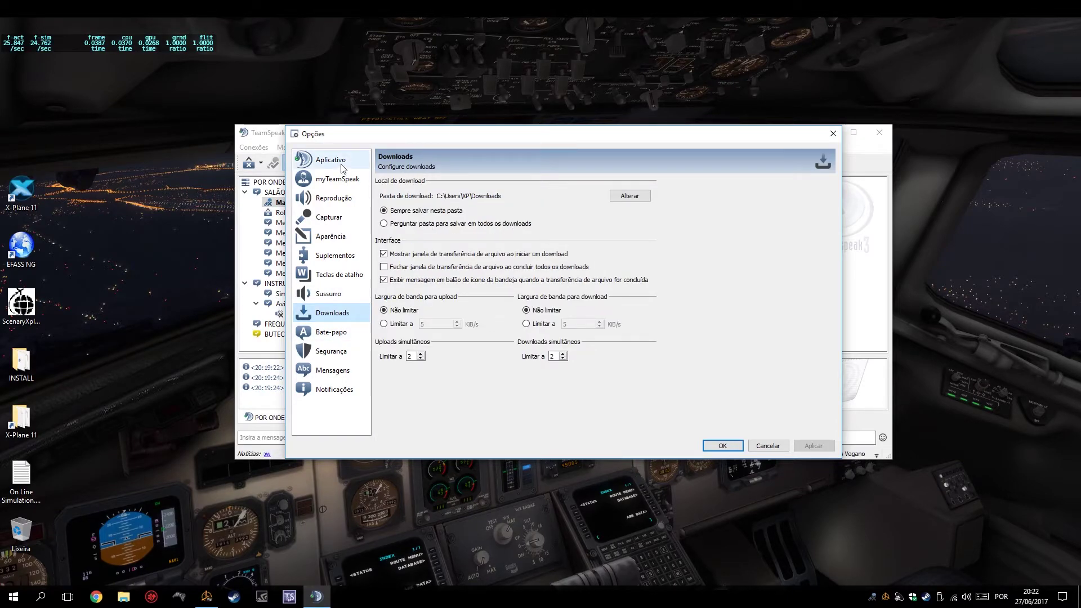
pyautogui.click(349, 204)
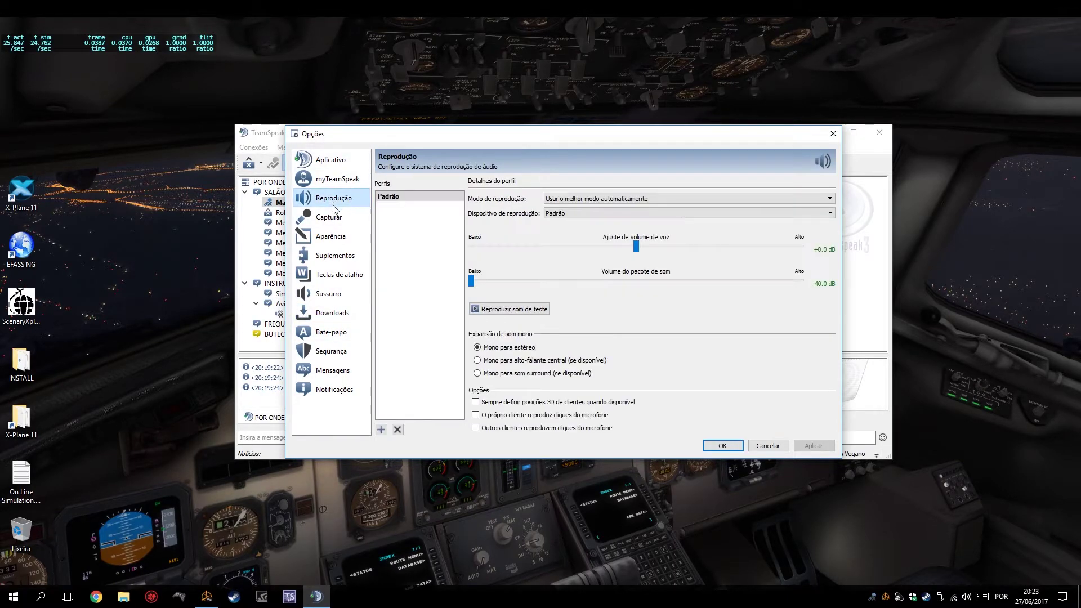
pyautogui.click(333, 217)
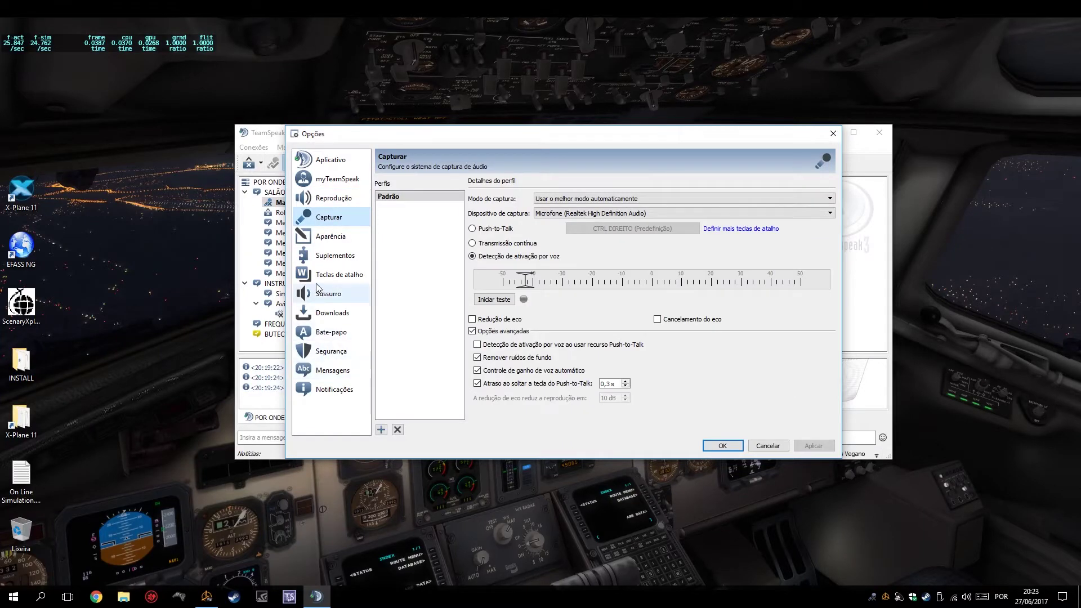
# Step: Flip between Reprodução and Capturar several times, then close Opções with Cancelar
pyautogui.click(333, 203)
pyautogui.click(335, 216)
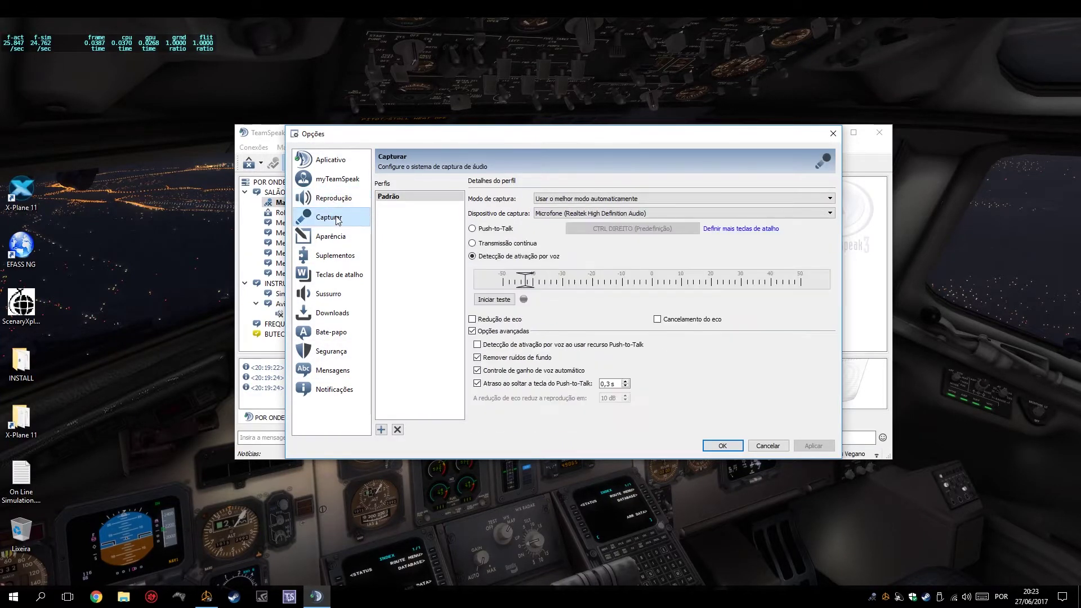
pyautogui.click(334, 201)
pyautogui.click(336, 217)
pyautogui.click(335, 201)
pyautogui.click(335, 216)
pyautogui.click(338, 203)
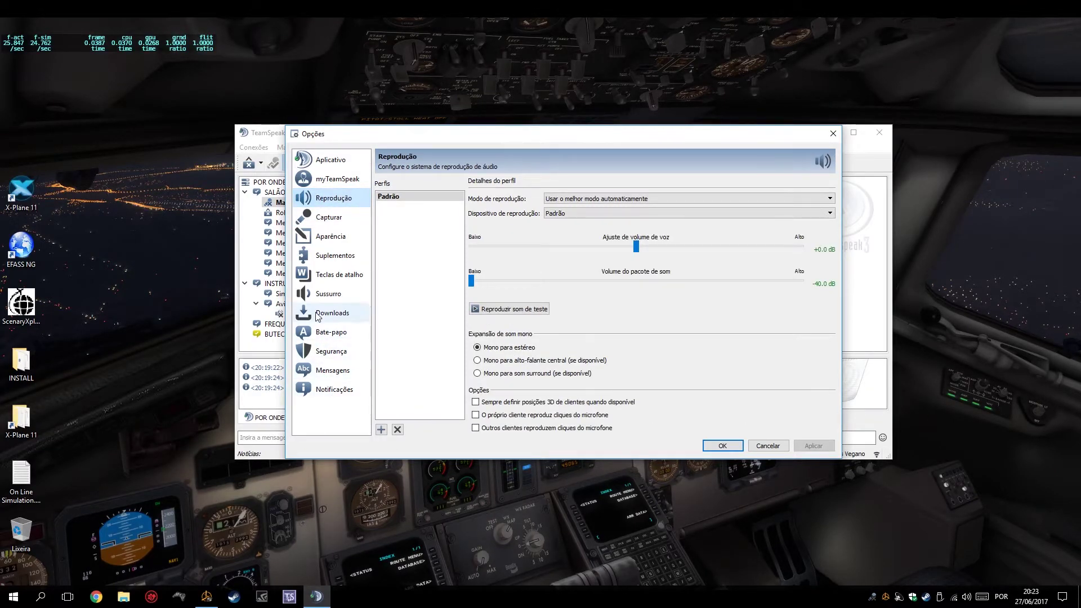
pyautogui.click(326, 225)
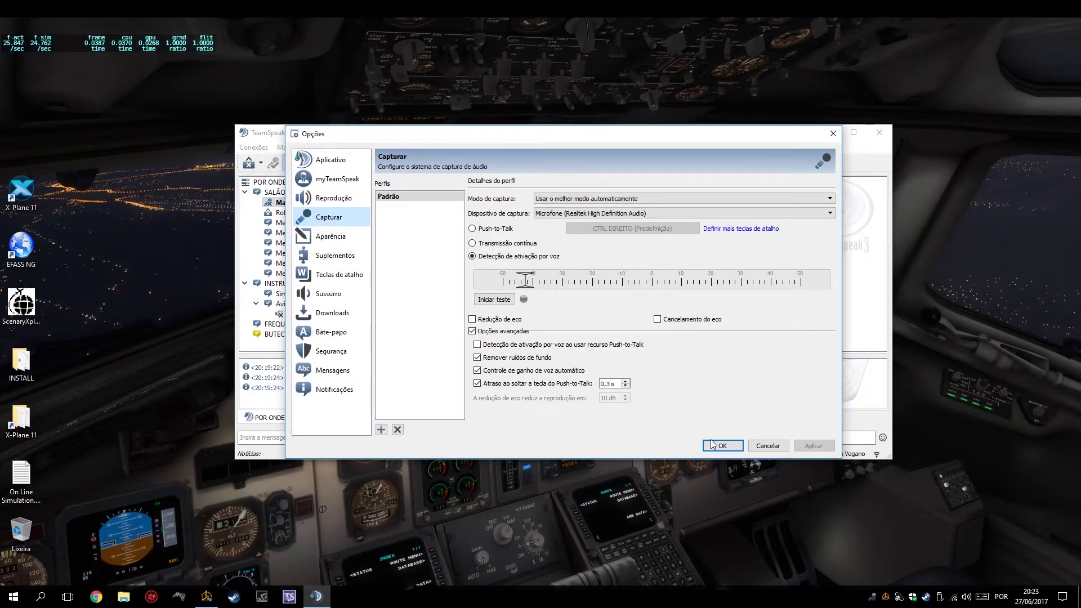
pyautogui.click(754, 446)
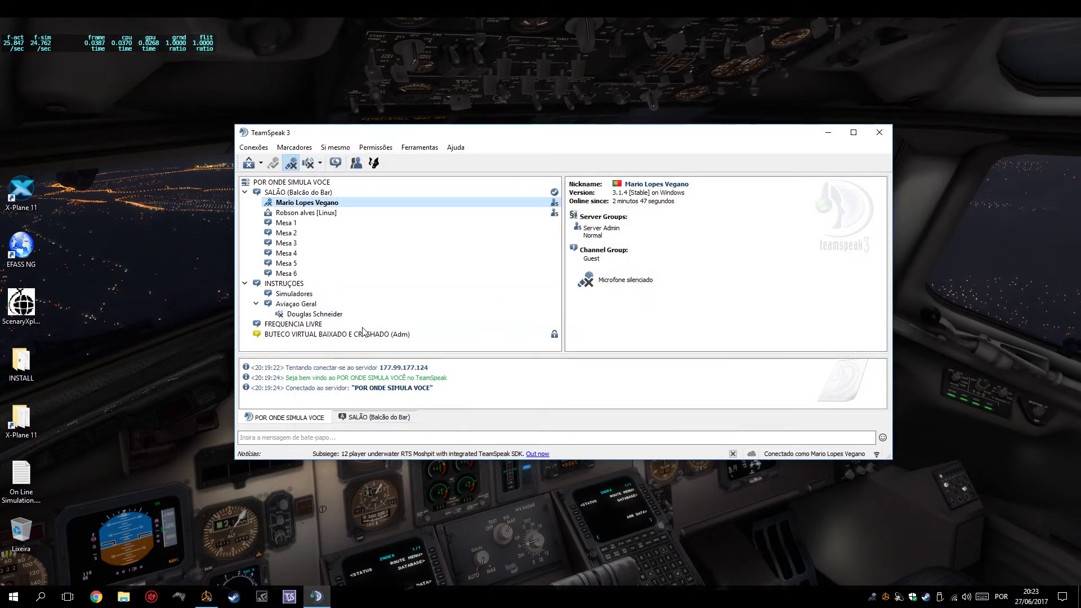
# Step: Open a private text chat with the other user in the lobby channel
pyautogui.click(304, 213)
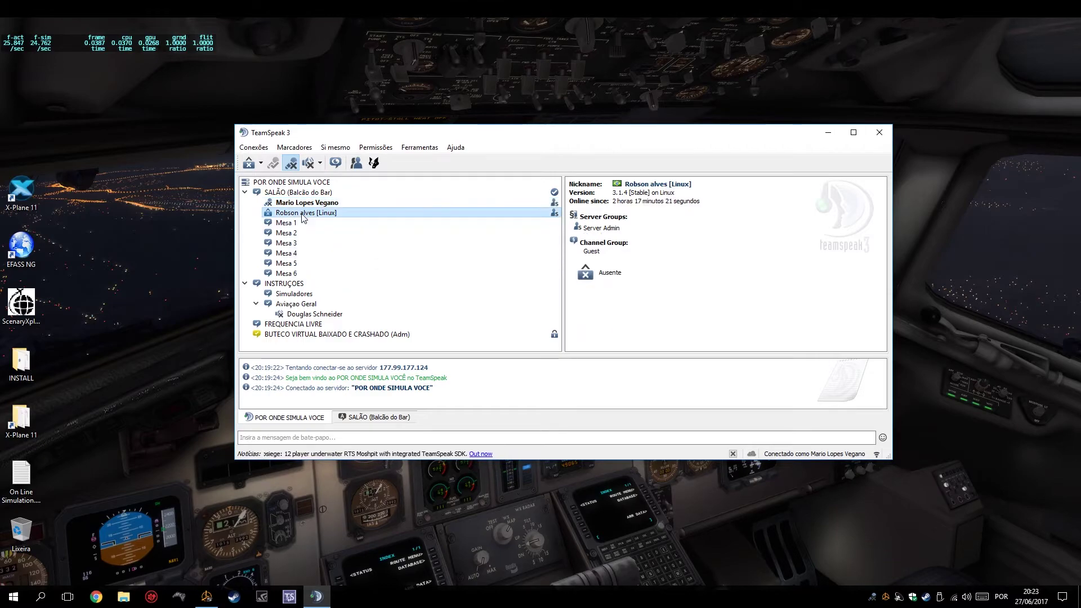
pyautogui.rightClick(298, 213)
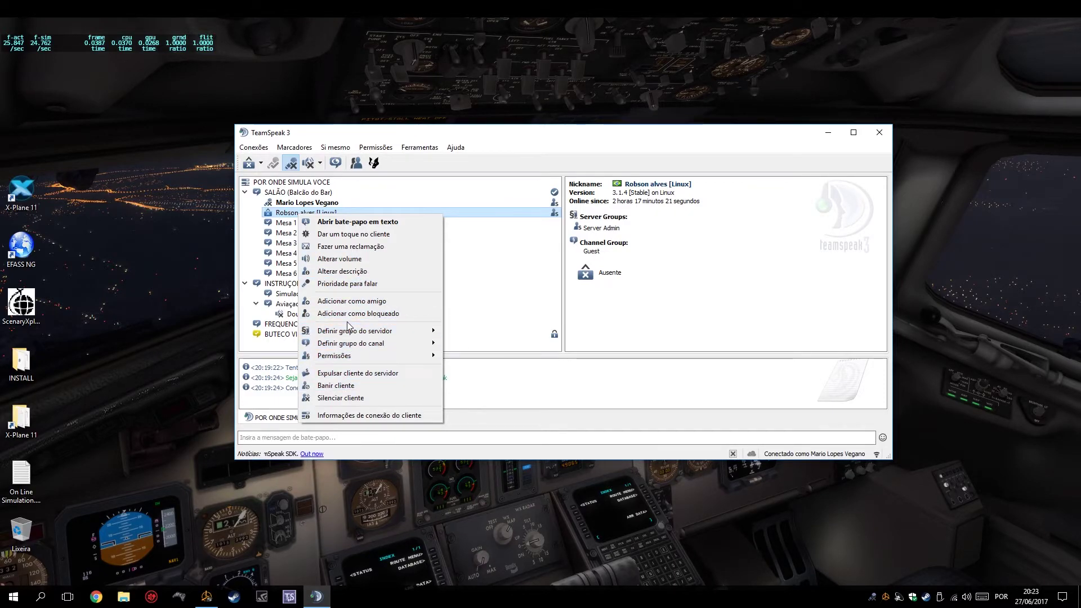
pyautogui.click(354, 221)
pyautogui.click(319, 379)
pyautogui.click(353, 437)
# Step: Send 'fala ae tanga froxa blz' and 'vasdgfkasgdfjkasdf' privately, then close the chat tab
pyautogui.write('fala ae tanga froxa')
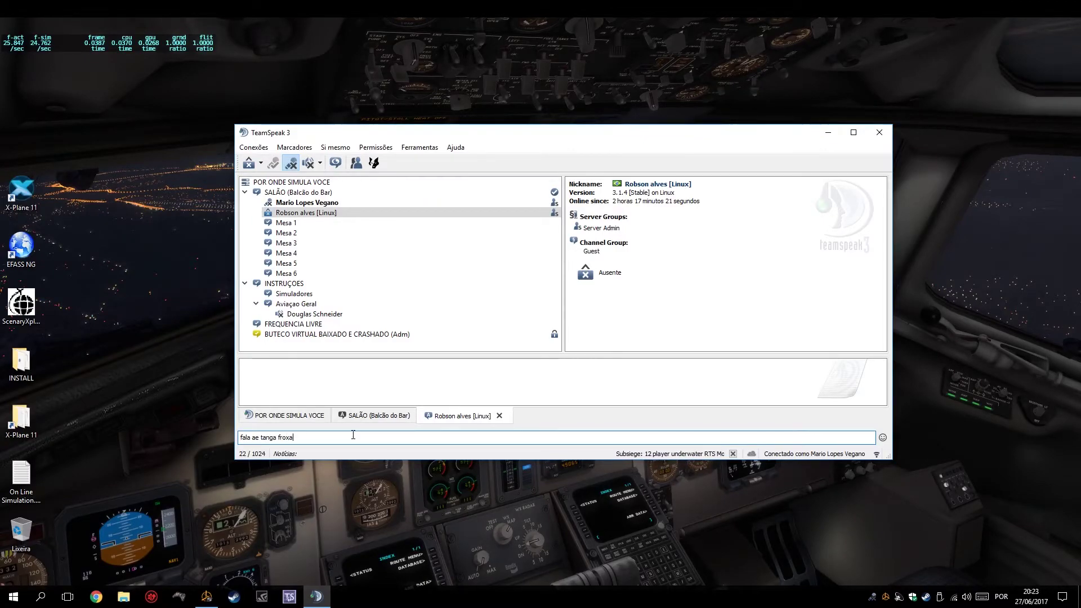
pyautogui.write(' blz')
pyautogui.press('Return')
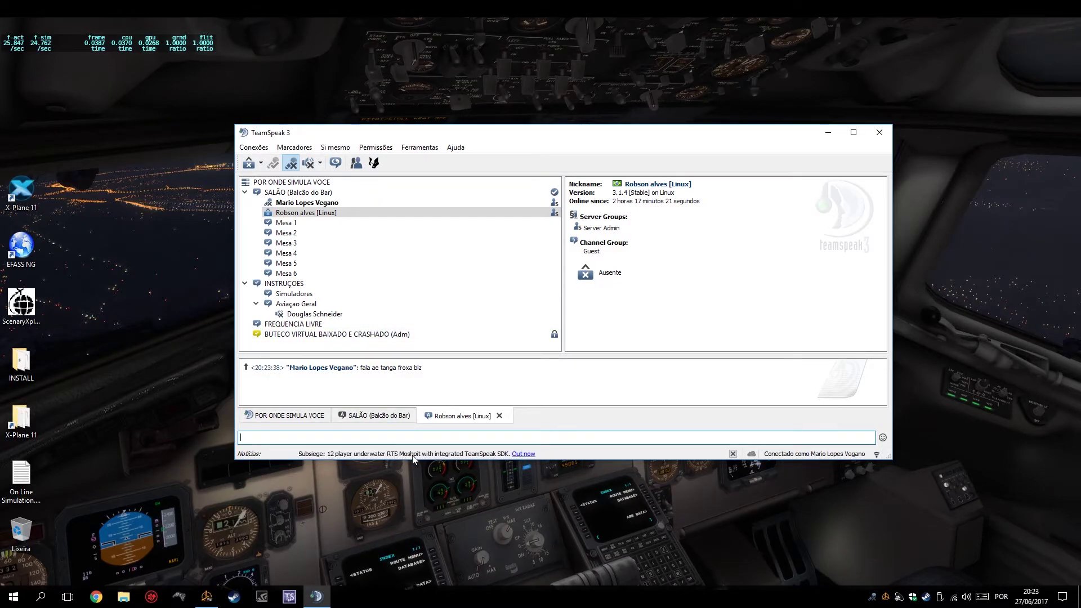
pyautogui.write('vasdgfkasgdfjkasdf')
pyautogui.press('Return')
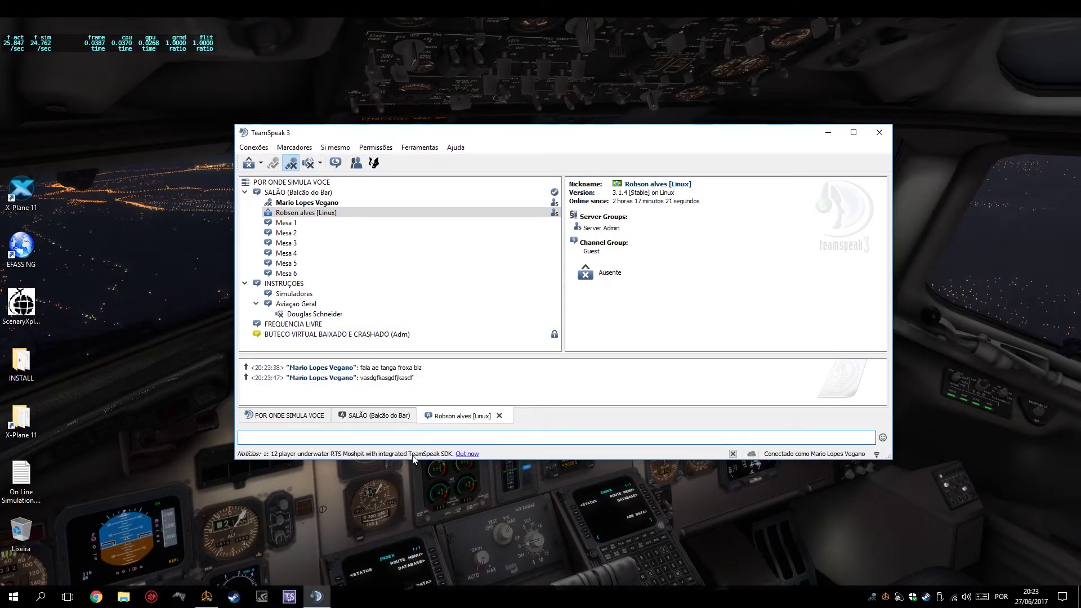
pyautogui.click(498, 415)
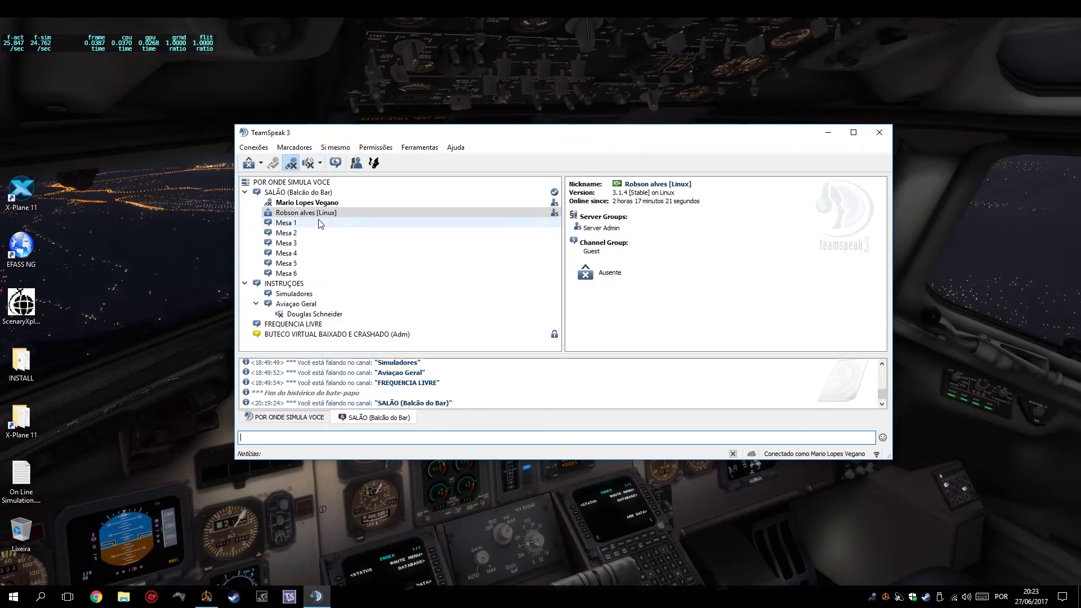
# Step: Toggle the microphone mute repeatedly with the toolbar button and Ctrl+M, leaving it muted
pyautogui.click(352, 203)
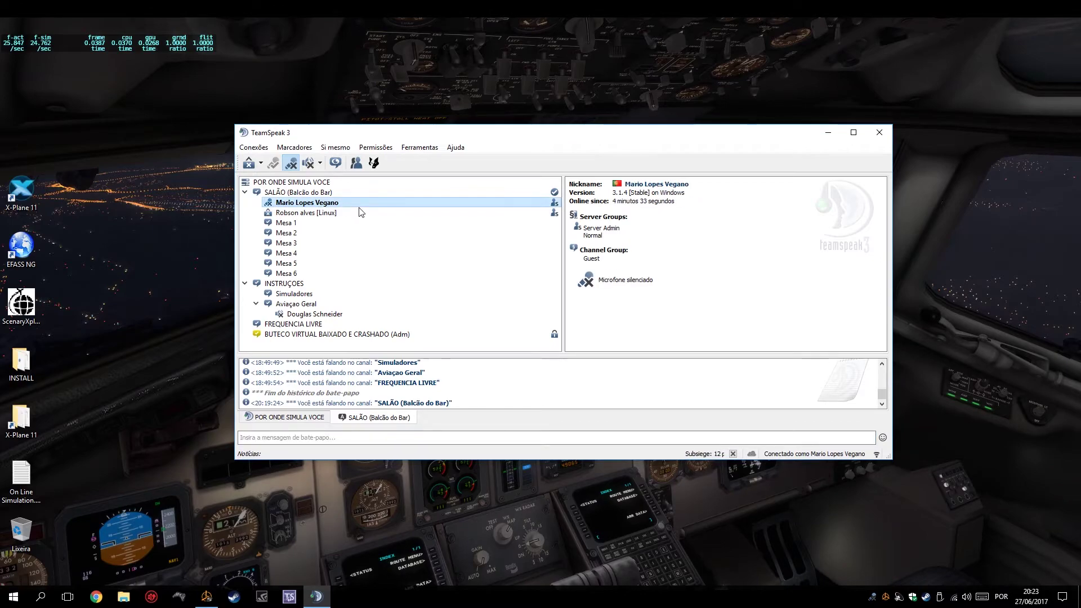
pyautogui.click(291, 162)
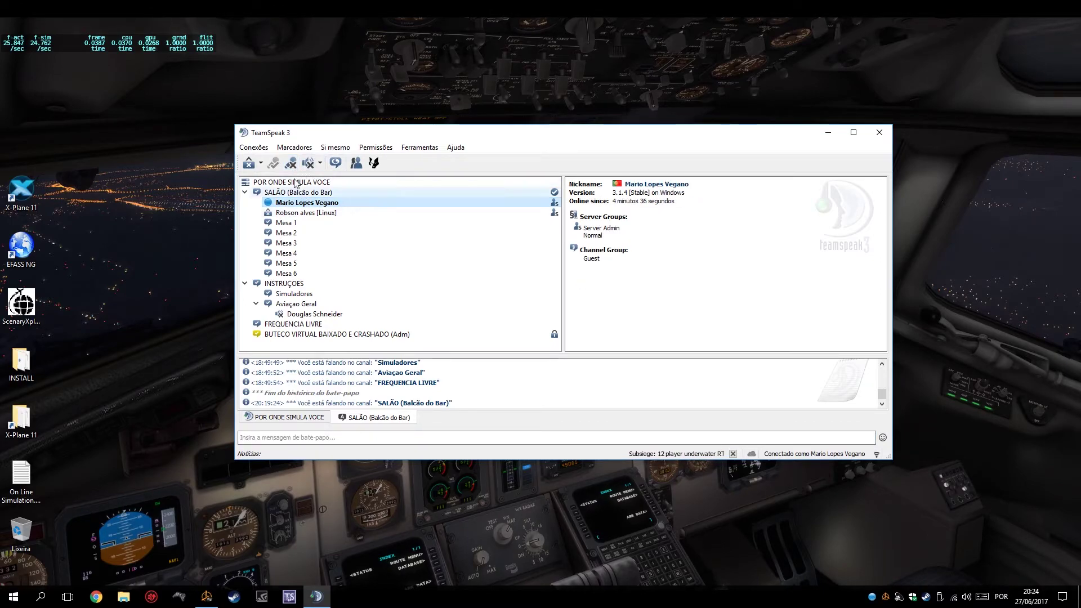
pyautogui.hotkey('ctrl', 'm')
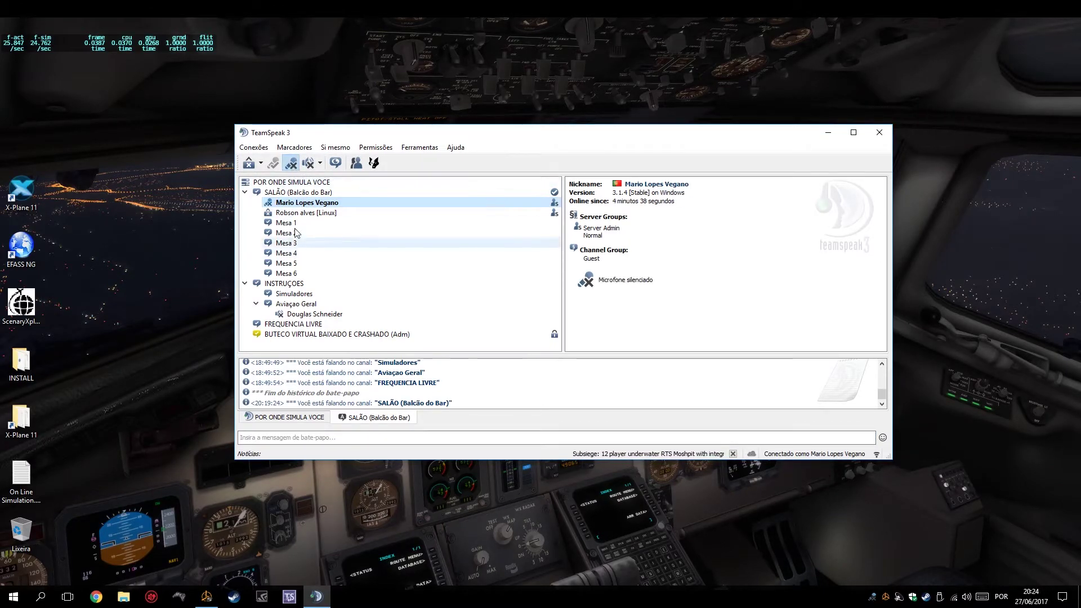
pyautogui.click(291, 163)
pyautogui.click(291, 163)
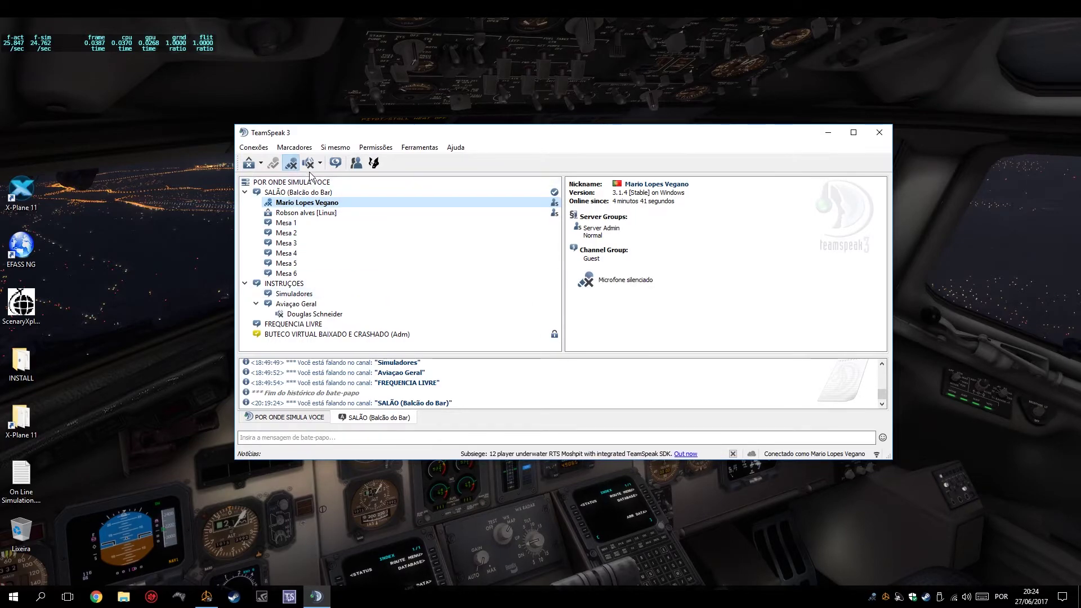
pyautogui.click(294, 167)
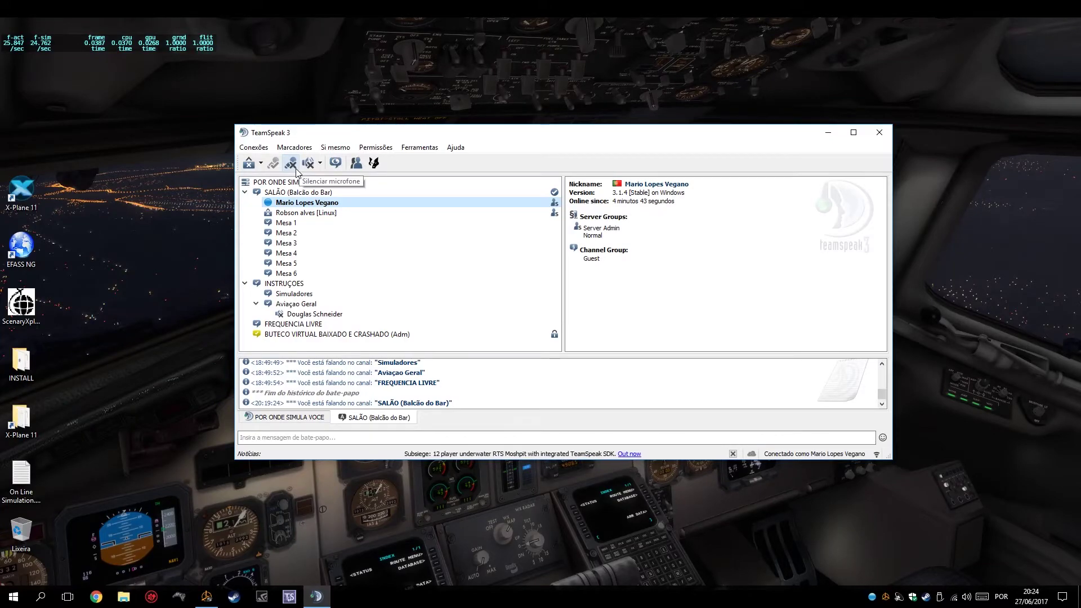
pyautogui.click(292, 165)
pyautogui.click(292, 167)
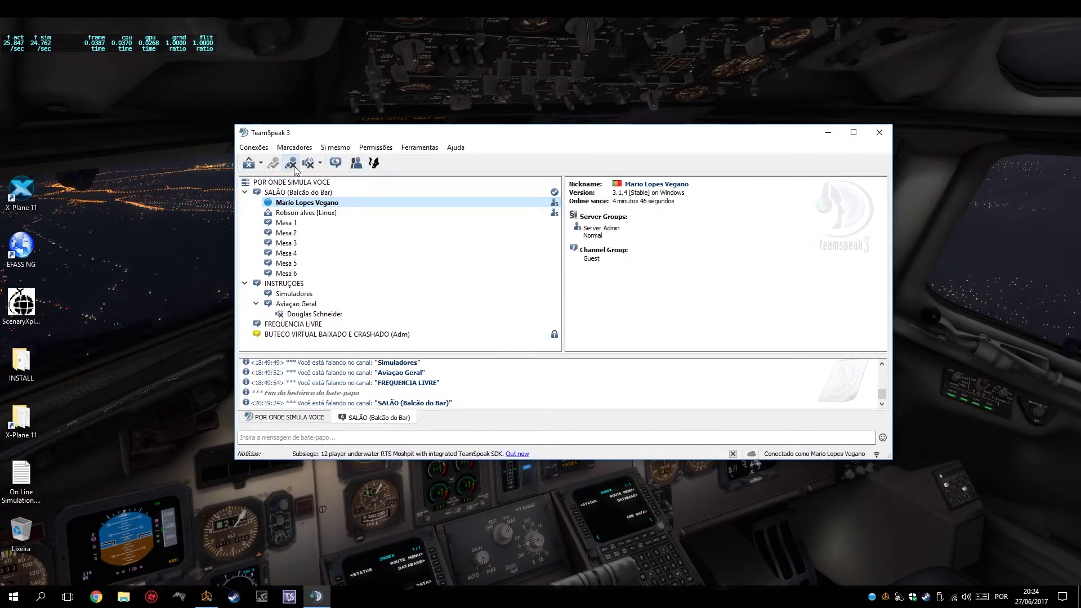
pyautogui.hotkey('ctrl', 'm')
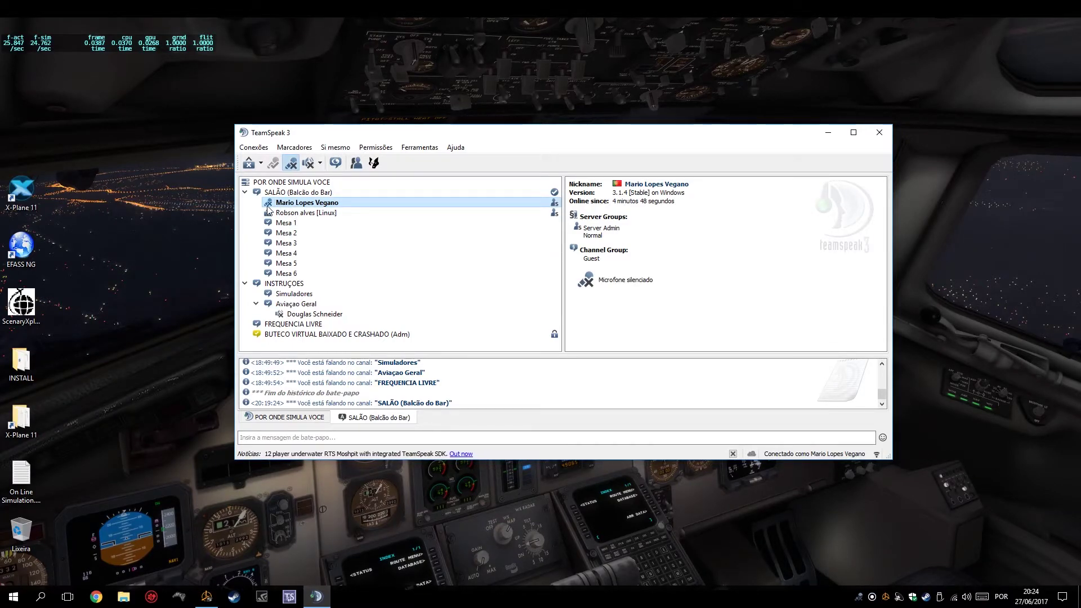
# Step: Mute the speakers, then unmute so both microphone and speakers work
pyautogui.click(307, 163)
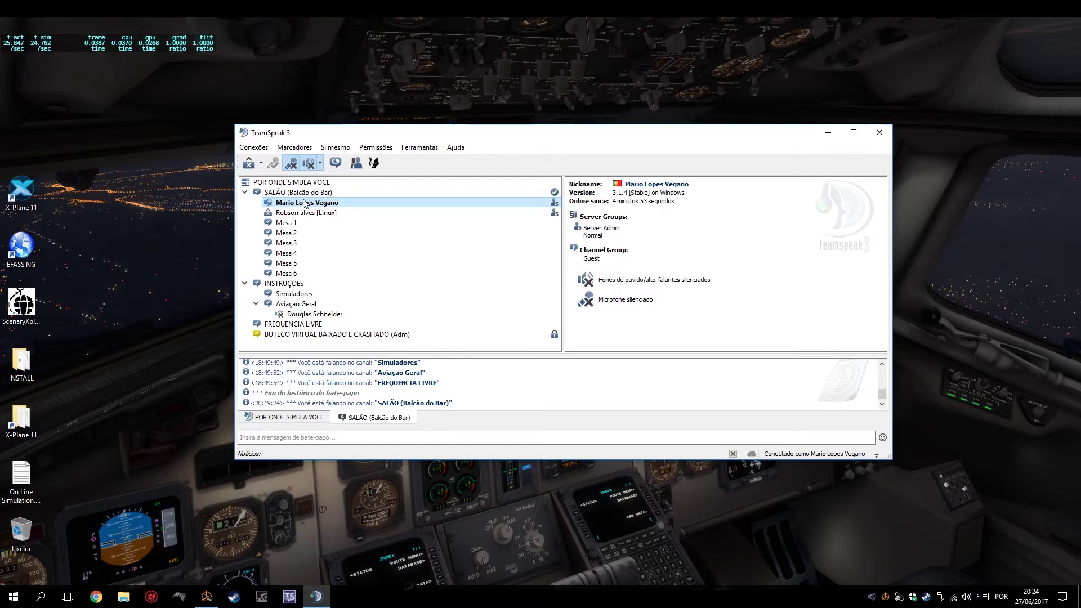
pyautogui.click(309, 164)
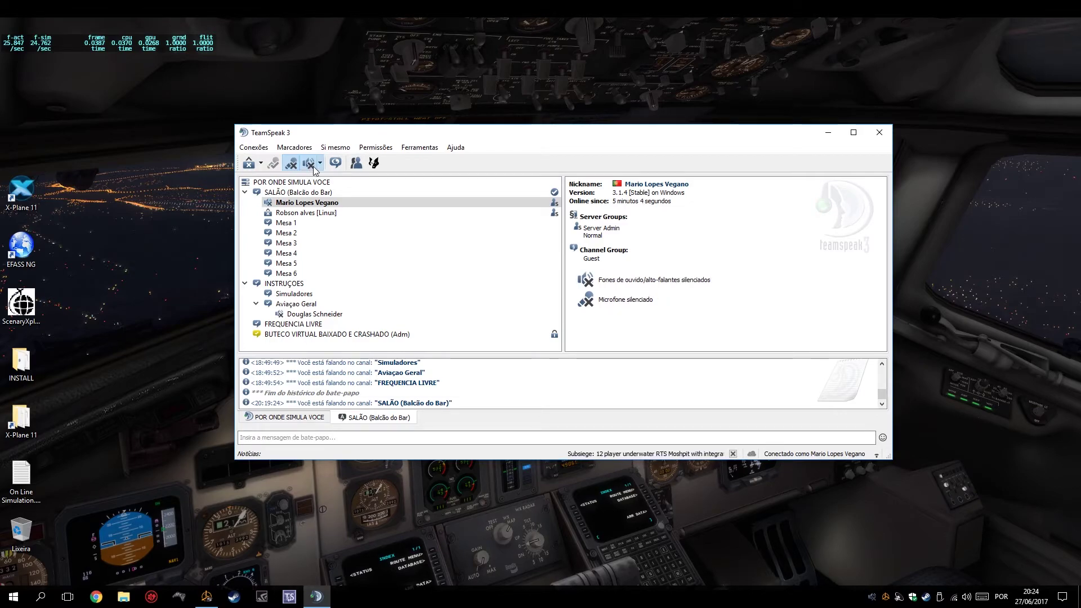
pyautogui.click(307, 164)
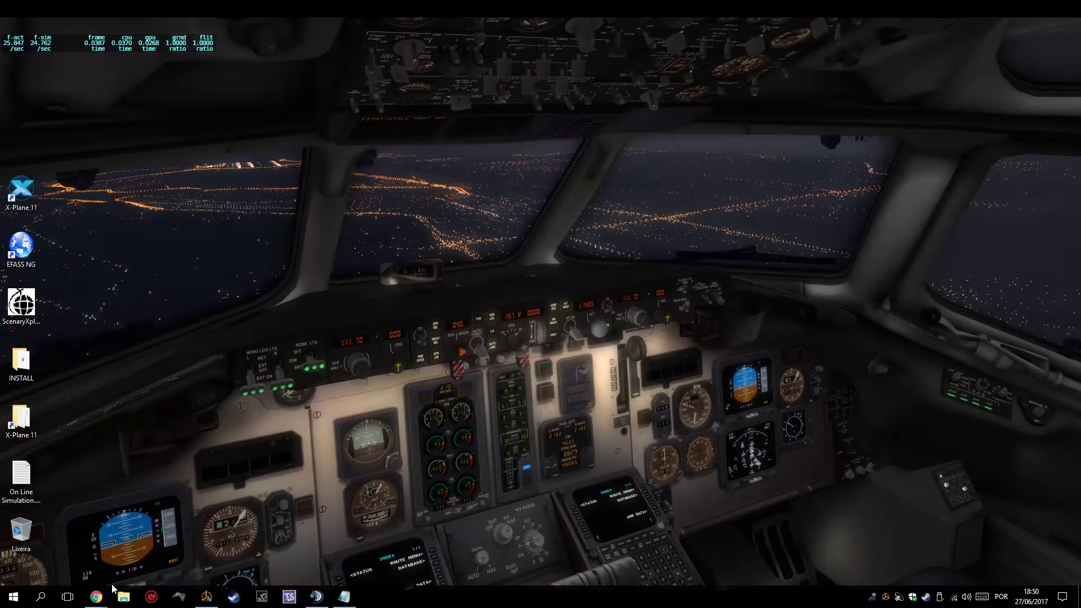
# Step: Switch through Task View to Chrome's POR ONDE SIMULA VOCÊ? Facebook group page
pyautogui.moveTo(104, 596)
pyautogui.click(219, 533)
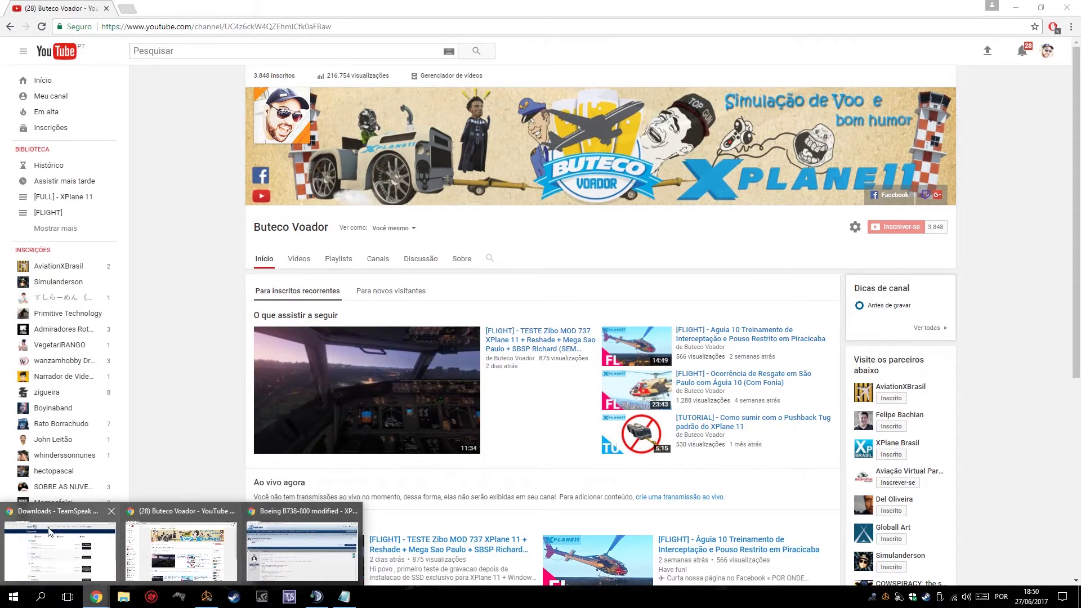
pyautogui.press('super+Tab')
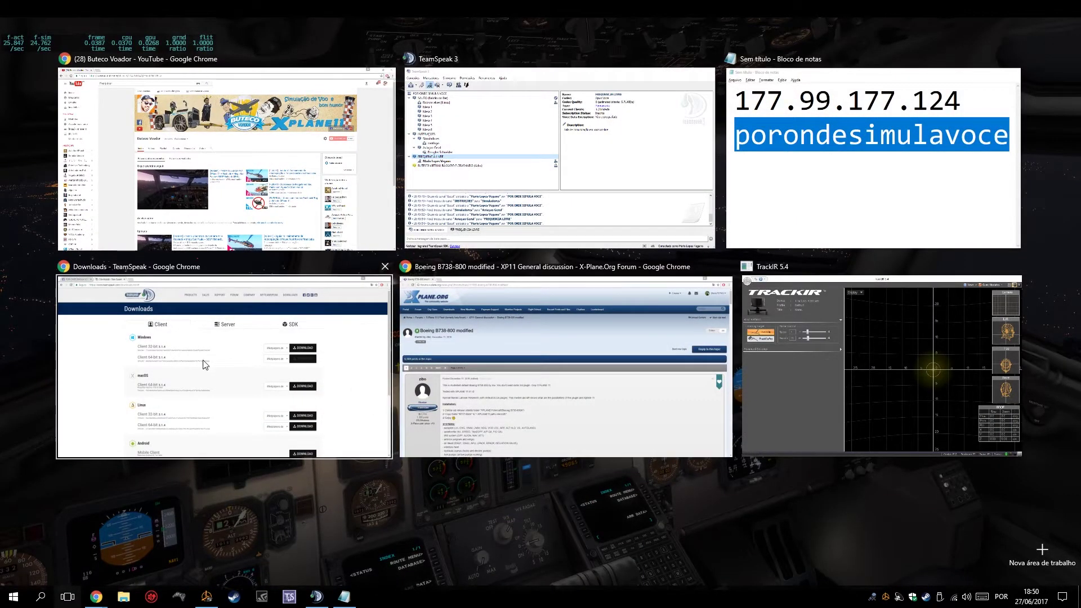
pyautogui.click(349, 337)
pyautogui.click(47, 10)
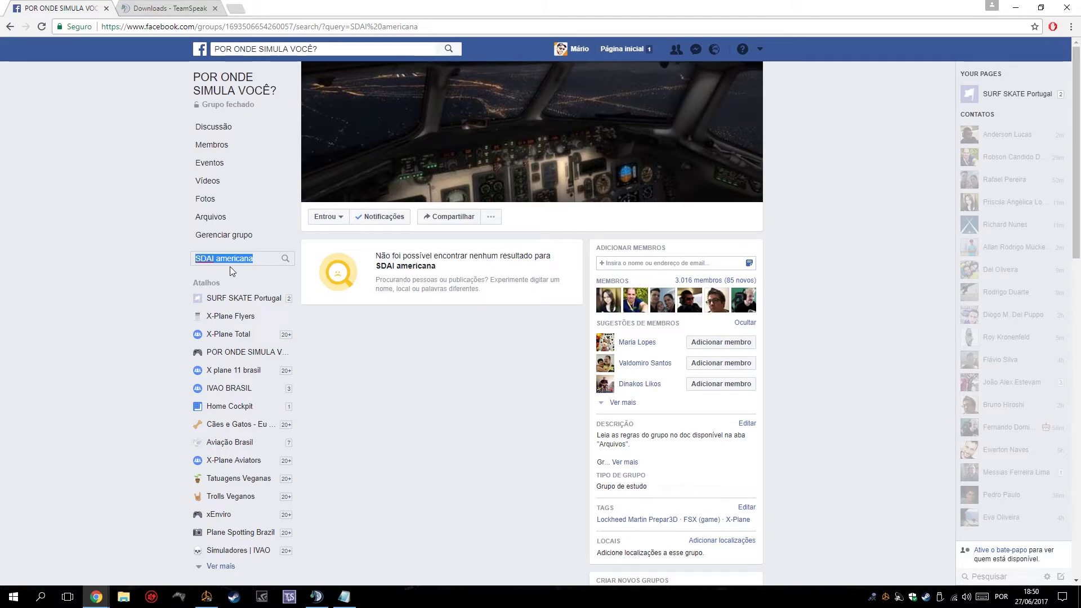
# Step: Search Facebook for 'sdai americana' followed by a person's name
pyautogui.press('BackSpace')
pyautogui.click(323, 48)
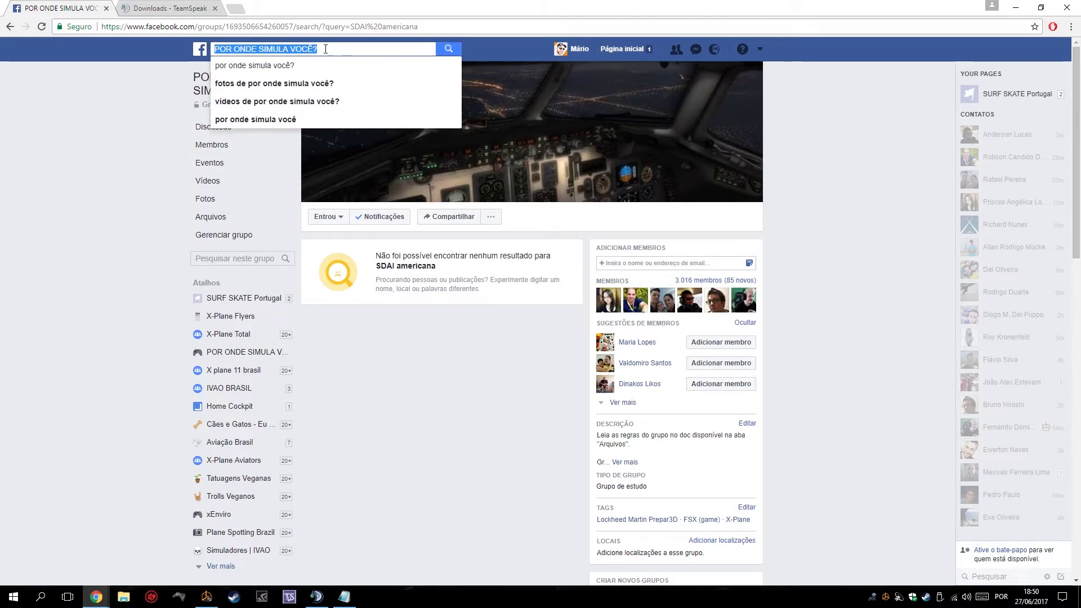
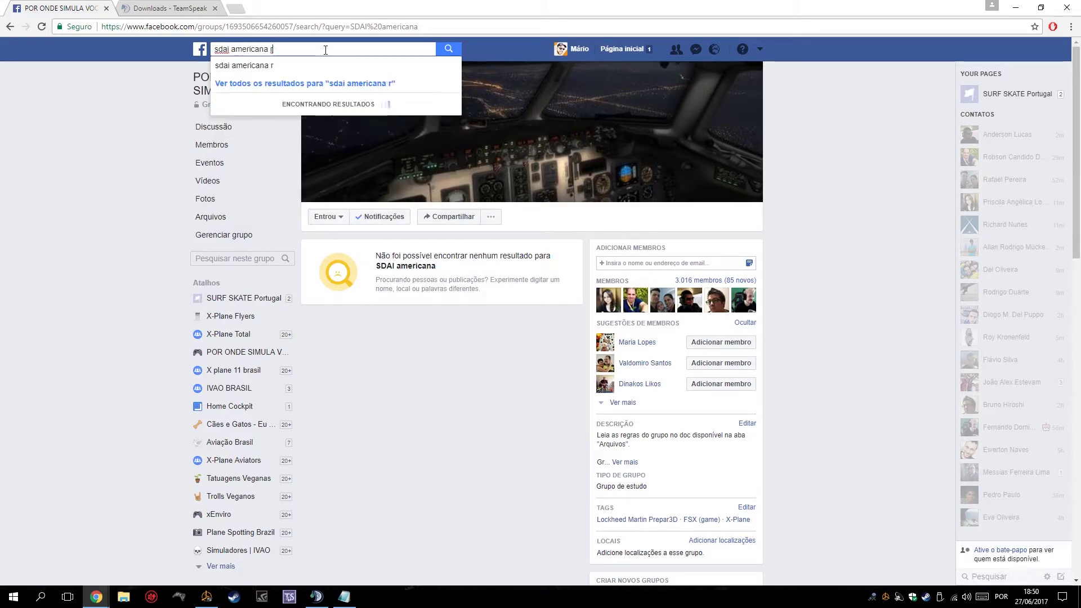
pyautogui.press('BackSpace')
pyautogui.press('BackSpace')
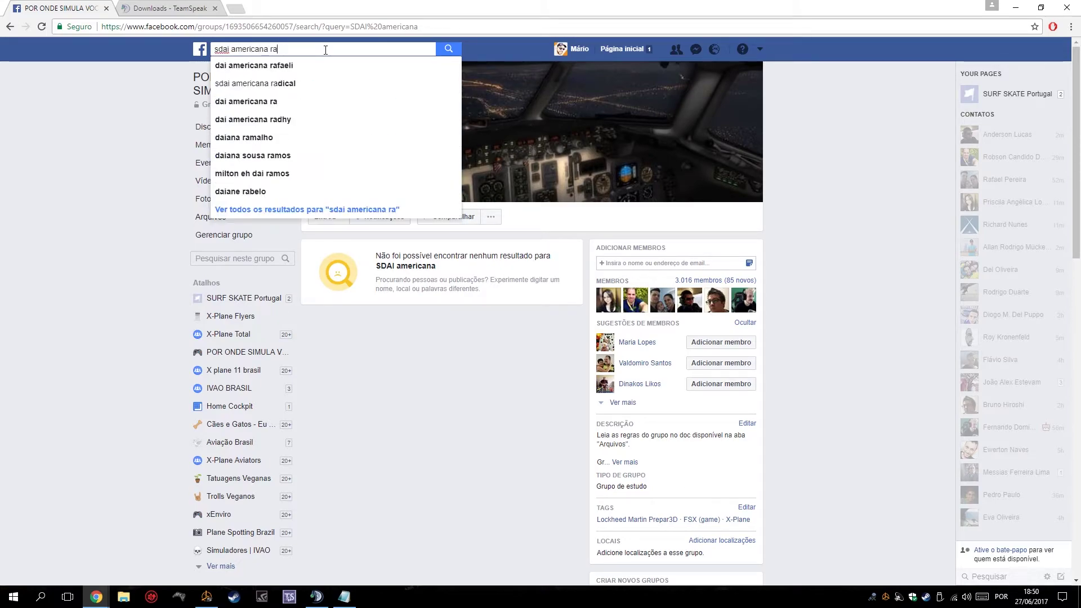
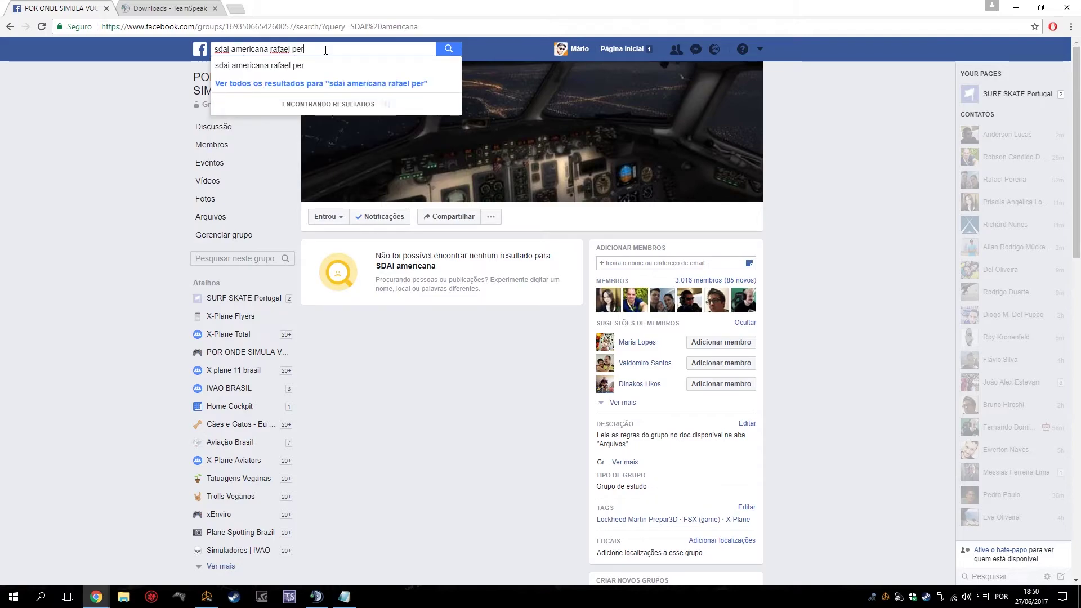
pyautogui.press('Return')
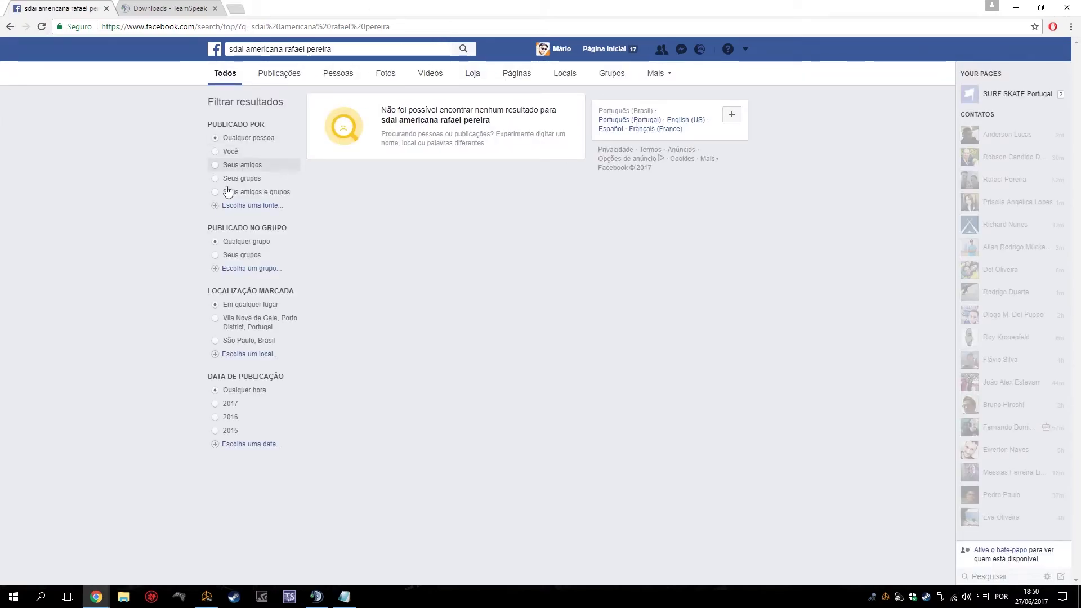
# Step: Show all result types and select the whole search query text
pyautogui.click(229, 81)
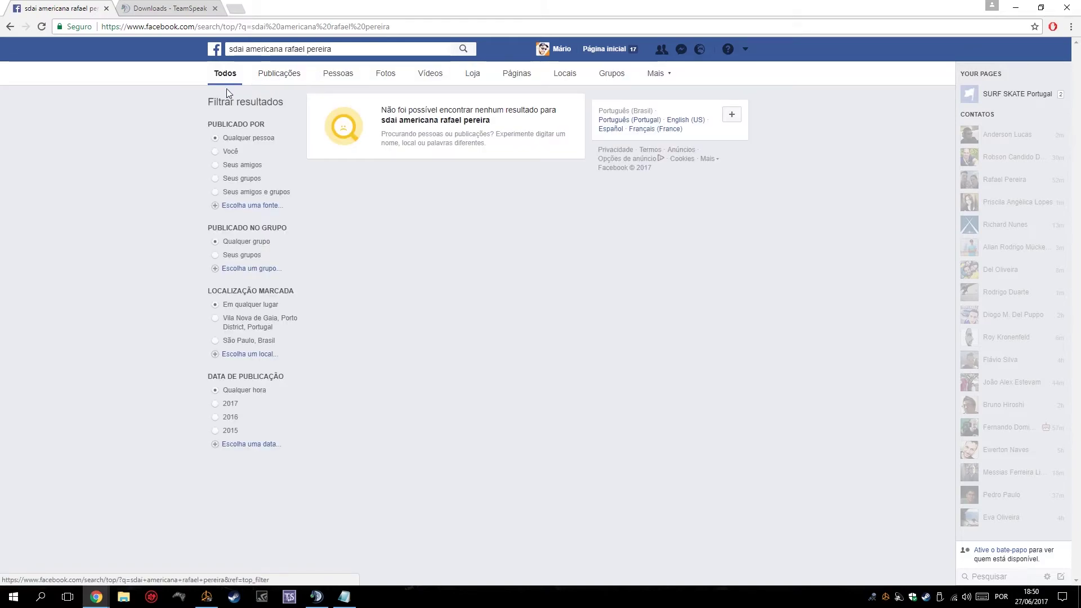
pyautogui.tripleClick(345, 49)
pyautogui.moveTo(344, 49); pyautogui.dragTo(169, 27)
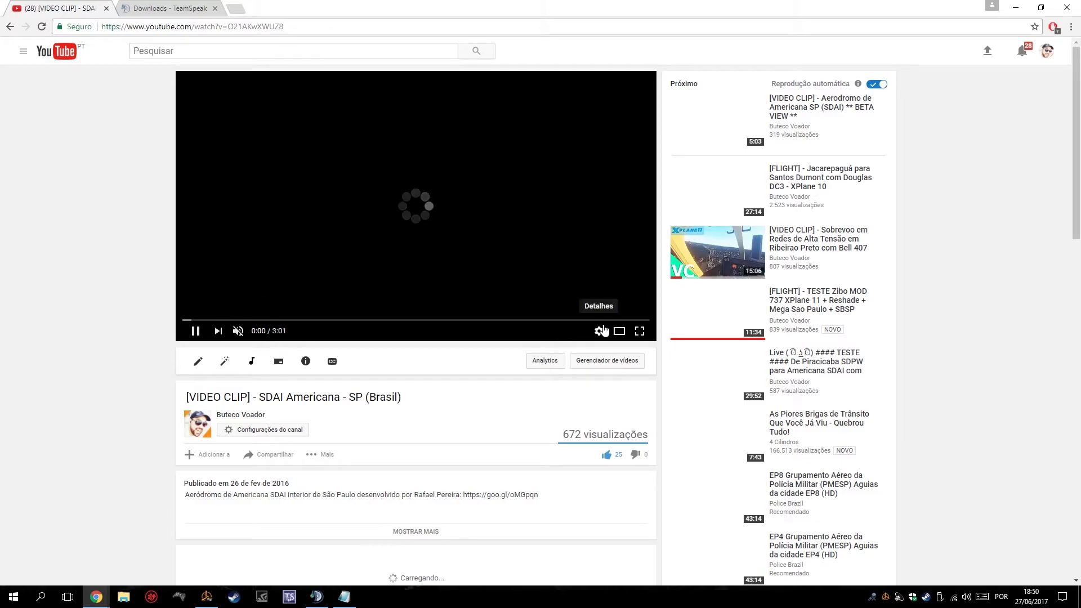
# Step: Play the SDAI Americana clip in theater then fullscreen, resize TeamSpeak 3, and return to the video
pyautogui.click(620, 331)
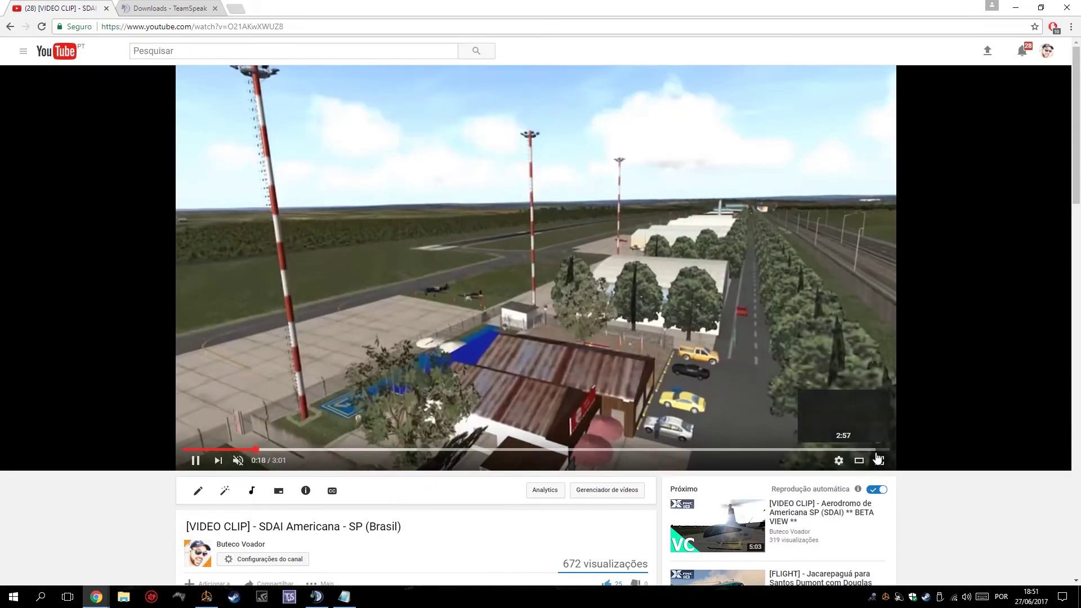
pyautogui.doubleClick(908, 422)
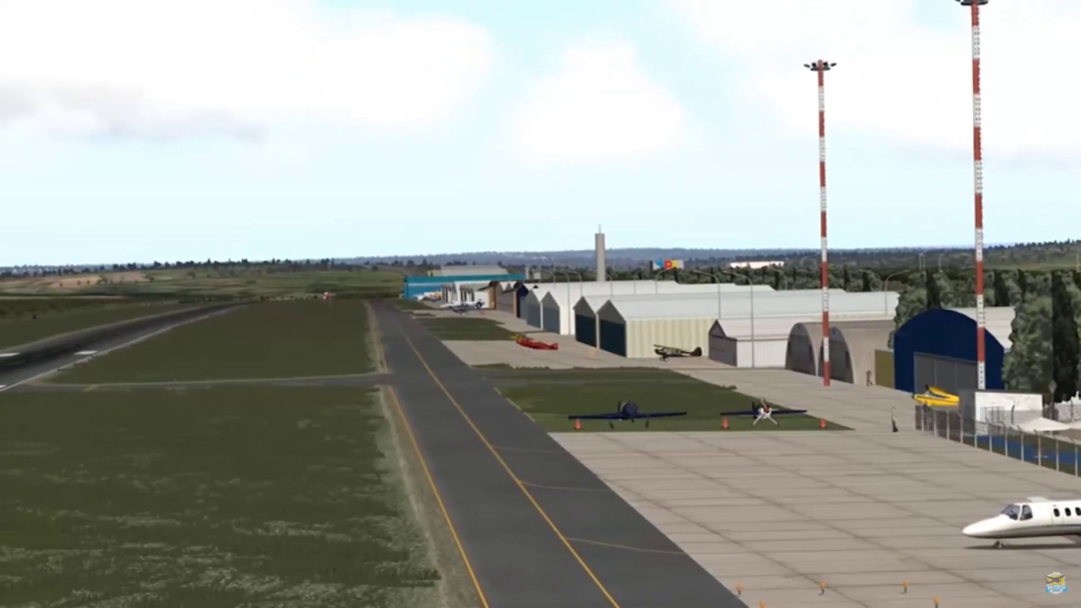
pyautogui.press('super+Tab')
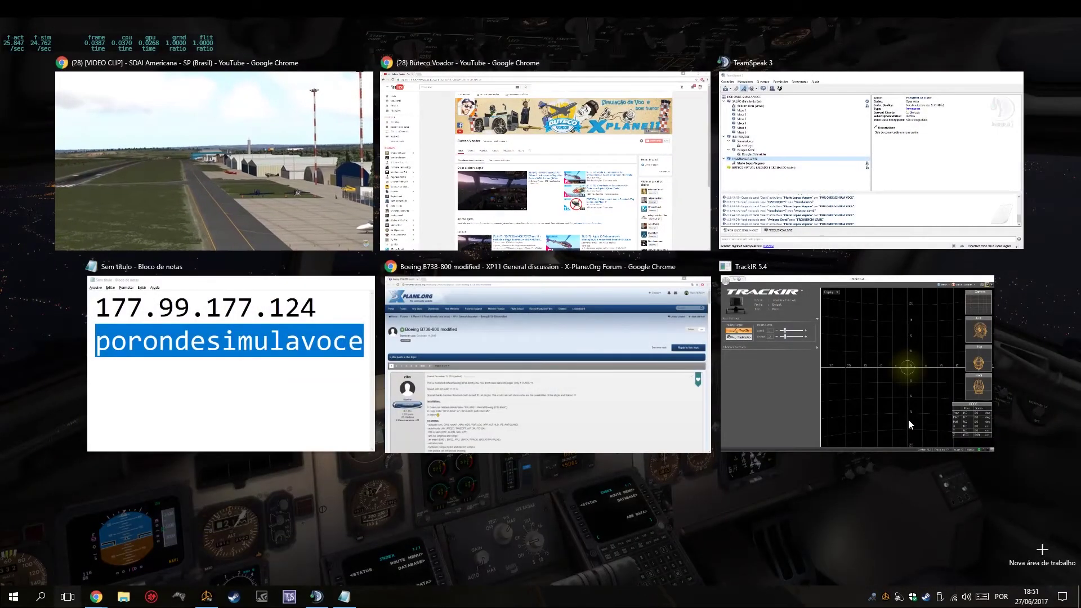
pyautogui.click(1002, 203)
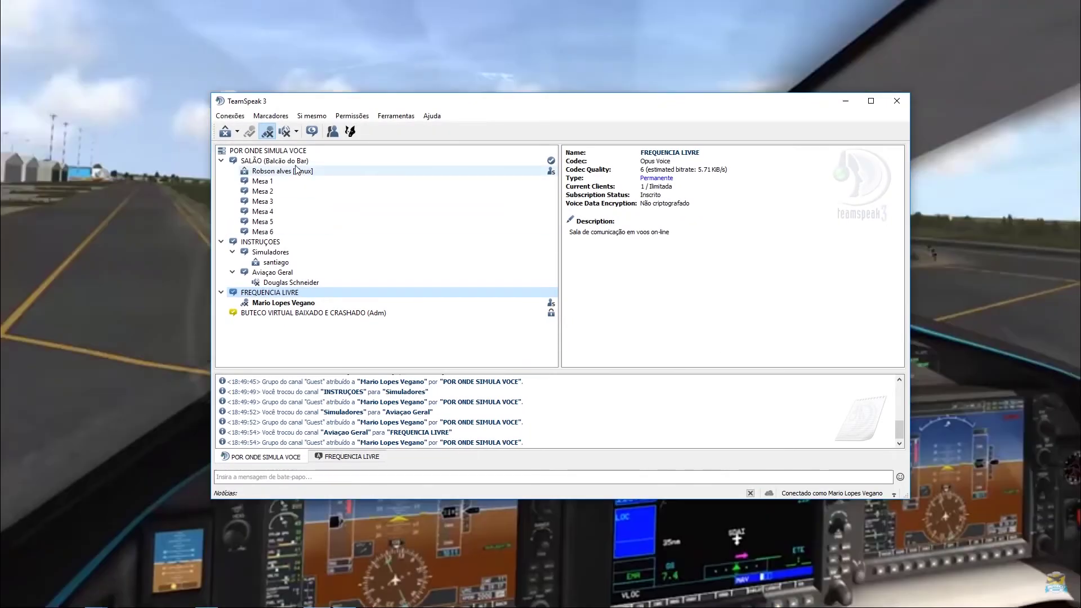
pyautogui.click(276, 161)
pyautogui.moveTo(906, 496); pyautogui.dragTo(894, 428)
pyautogui.moveTo(507, 101); pyautogui.dragTo(379, 101)
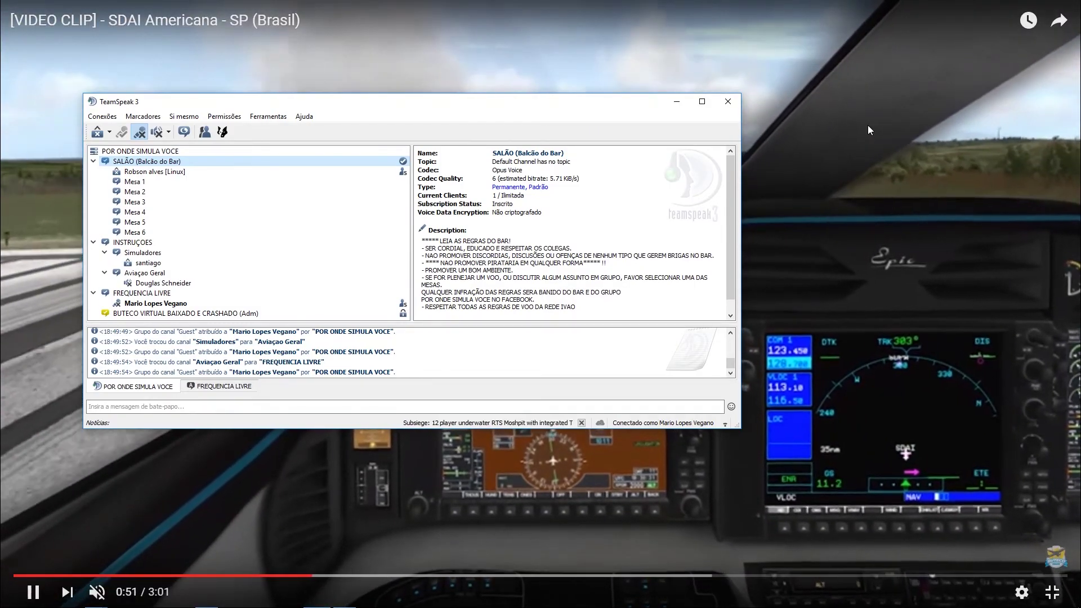
pyautogui.press('super+Tab')
pyautogui.click(527, 97)
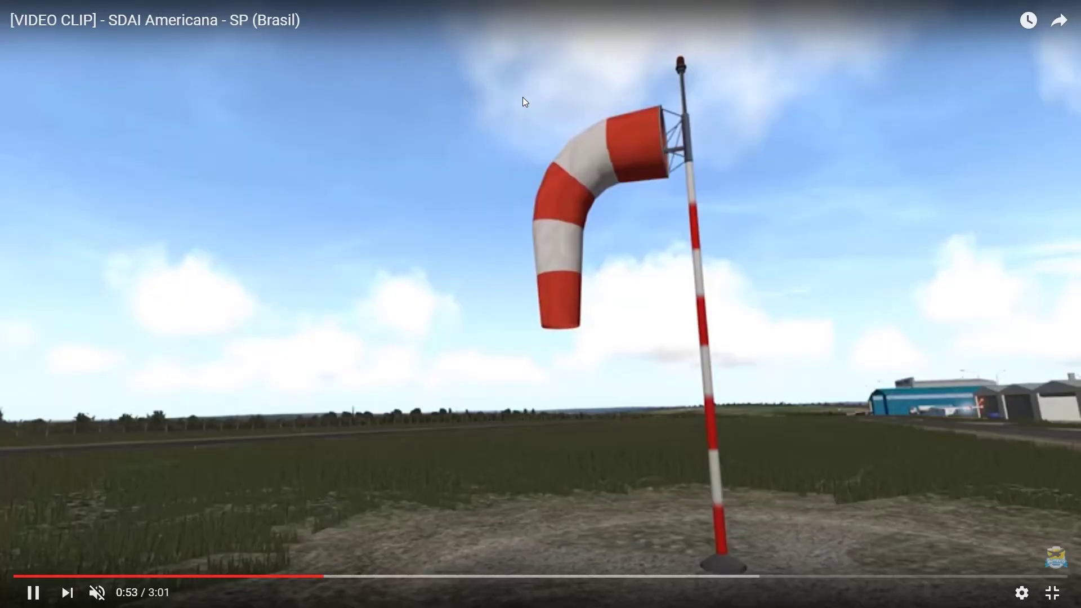